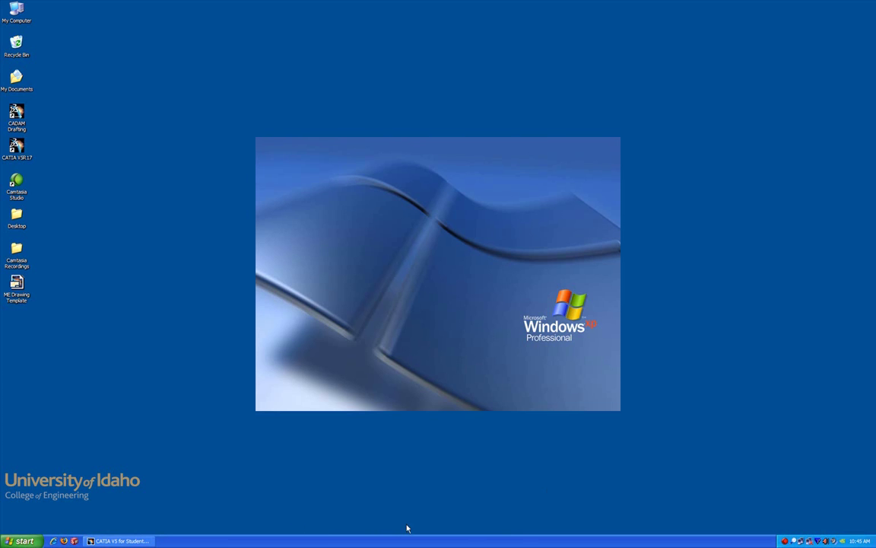
Step: Switch to the CATIA block drawing and set the isometric view's scale to 1:2
click(119, 541)
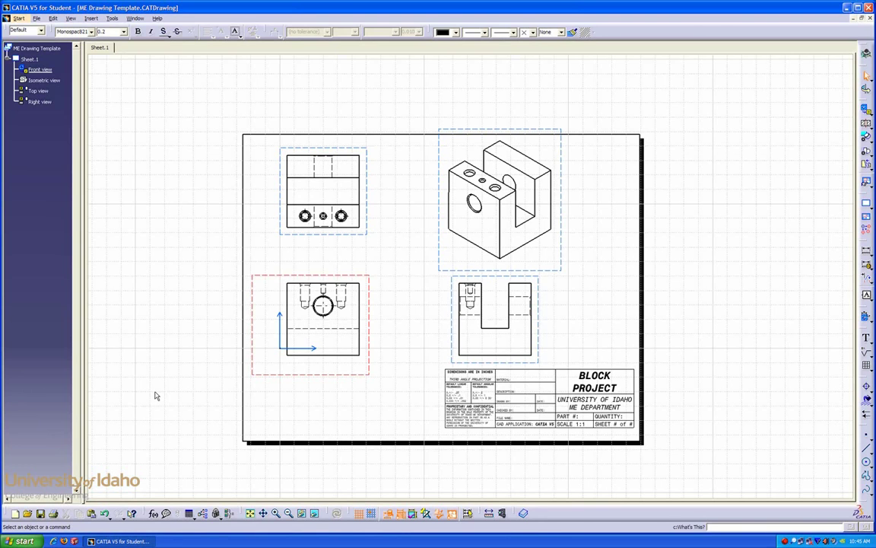
right_click(444, 265)
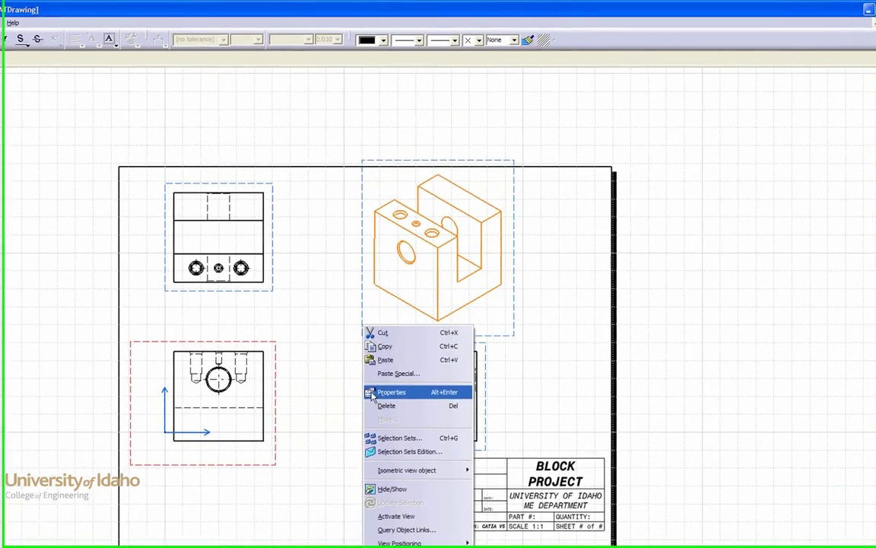
click(462, 315)
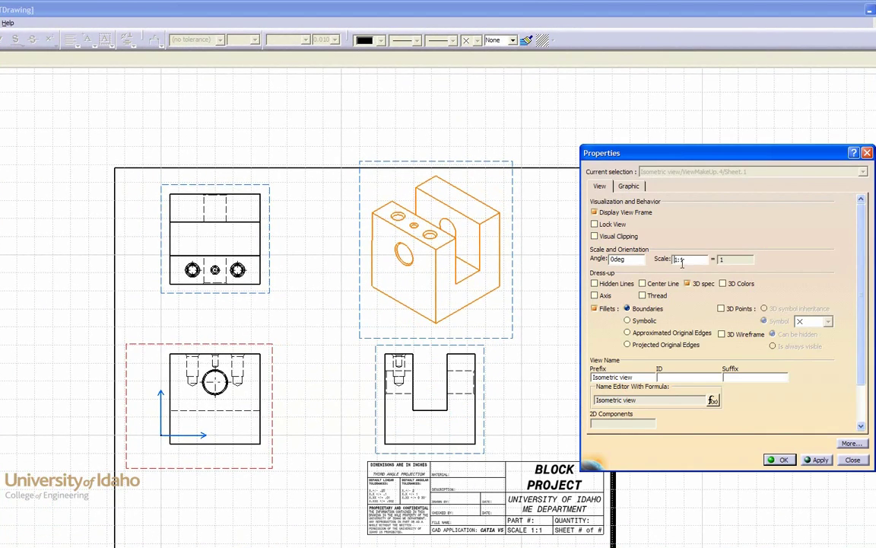
click(680, 259)
text(2)
click(778, 459)
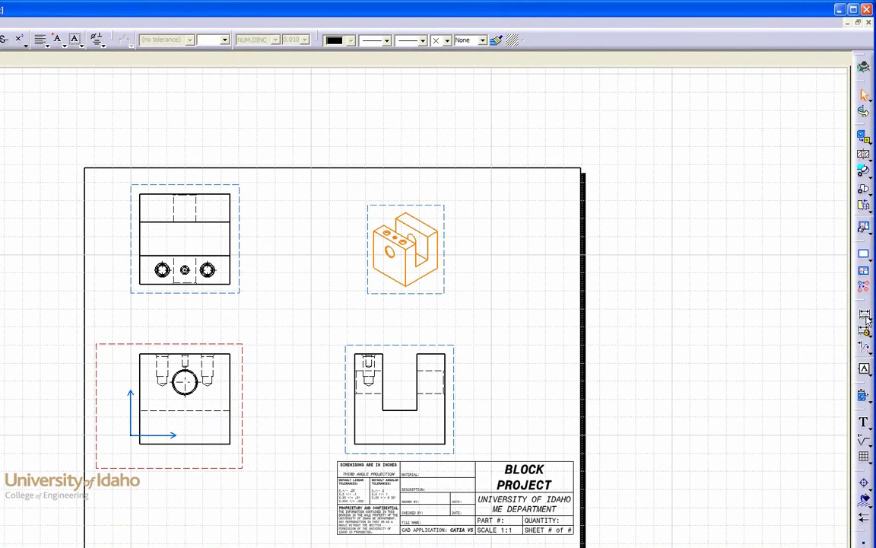
Step: Dimension the block's overall width in the front view, placing the dimension below the view
click(866, 315)
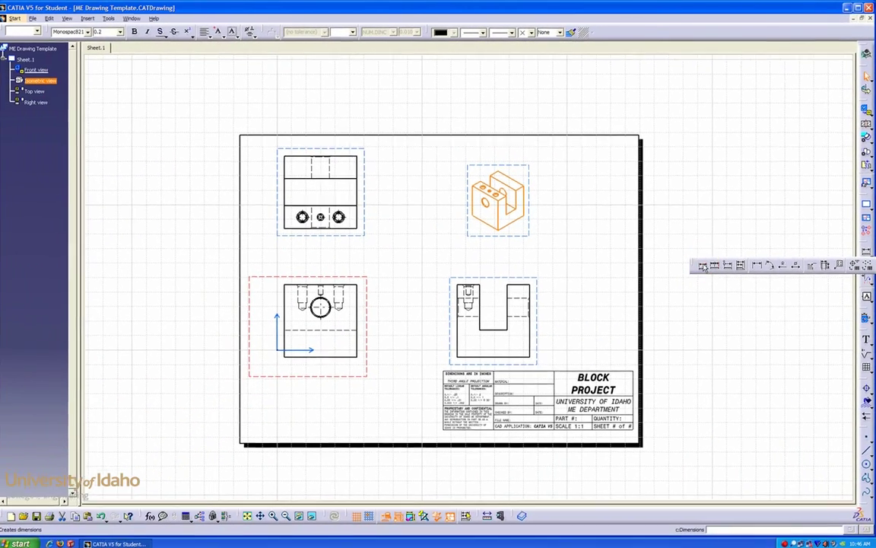
click(660, 331)
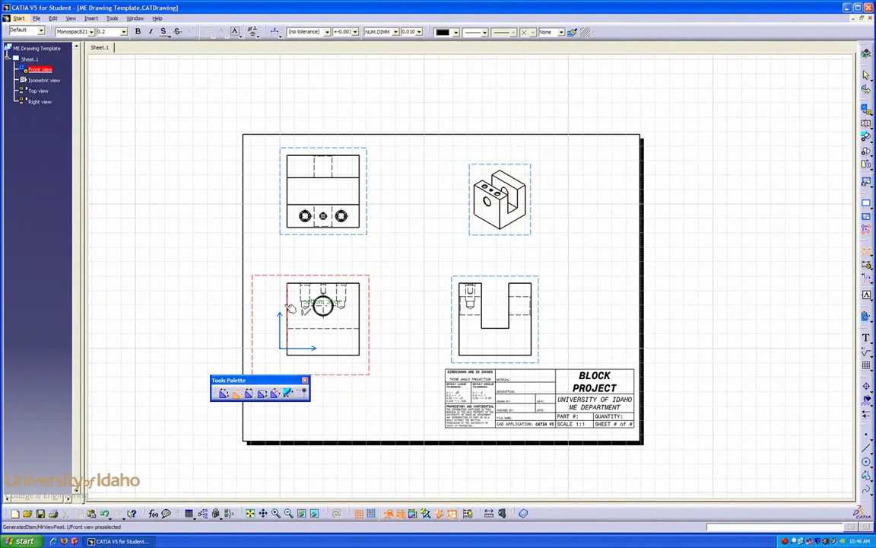
click(288, 308)
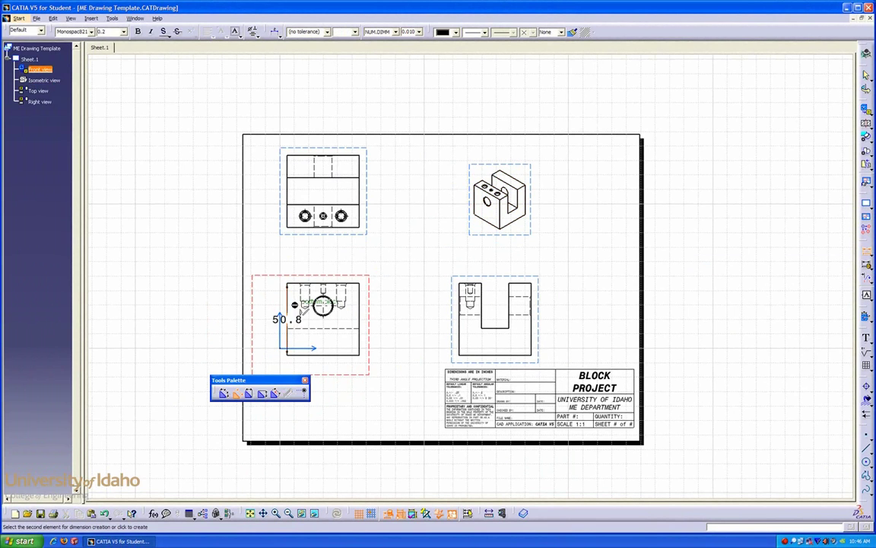
click(361, 314)
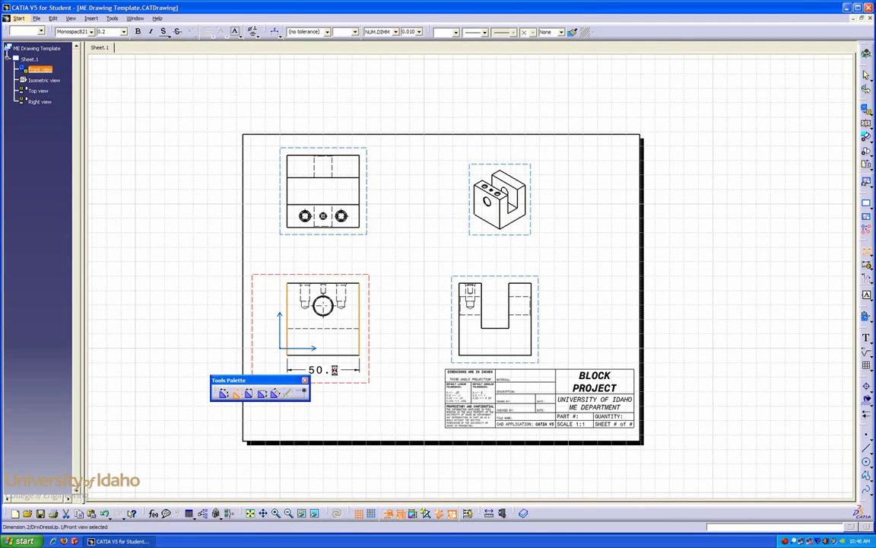
click(325, 369)
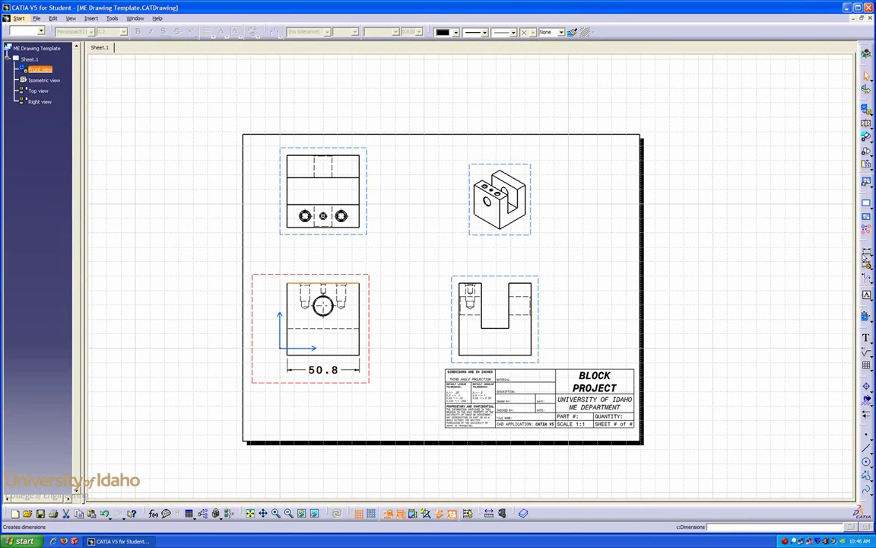
Step: Dimension the block's overall height between the top and bottom edges of the front view, placing it beside the right edge
click(865, 251)
click(361, 356)
click(363, 290)
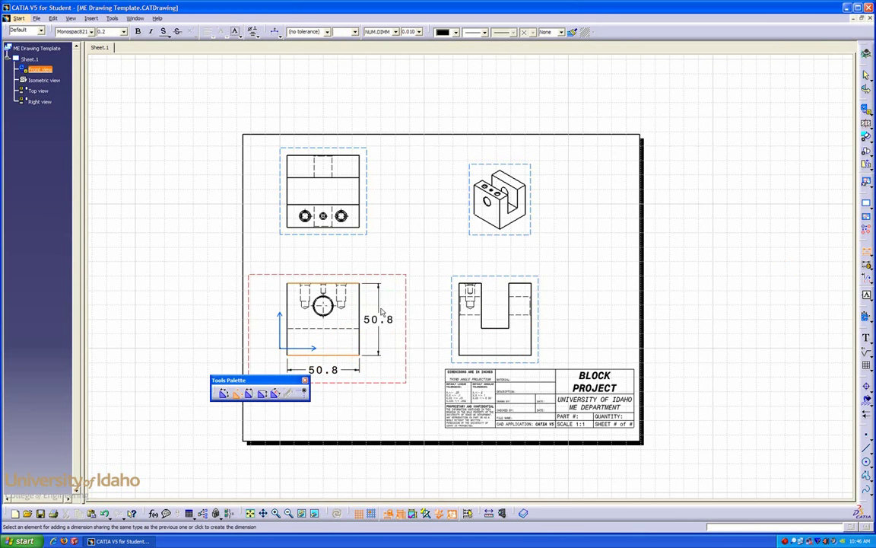
click(383, 321)
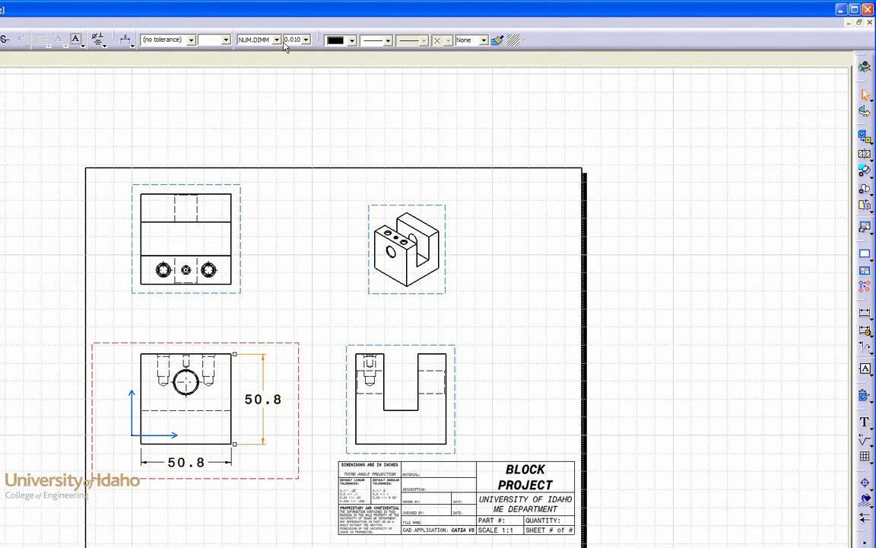
Step: Set the unit of the front view's height and width dimensions to inches (in)
click(277, 40)
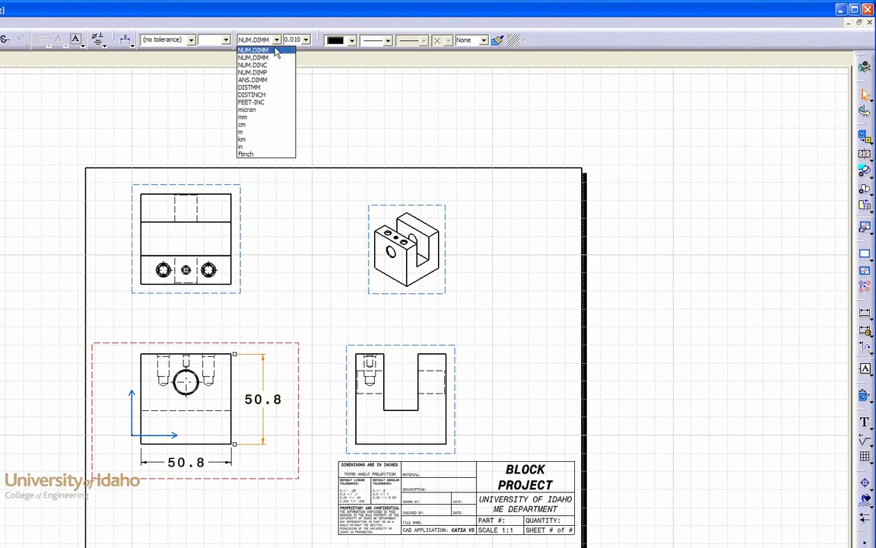
click(253, 147)
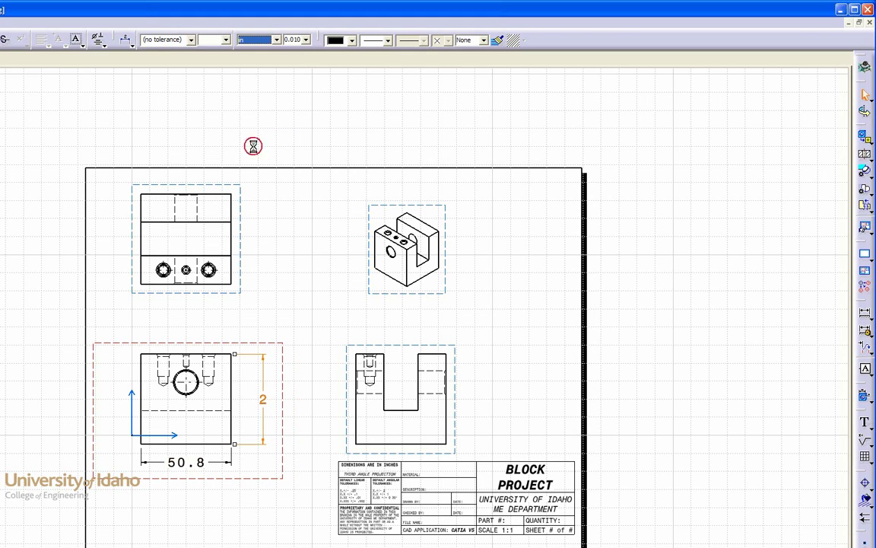
click(183, 462)
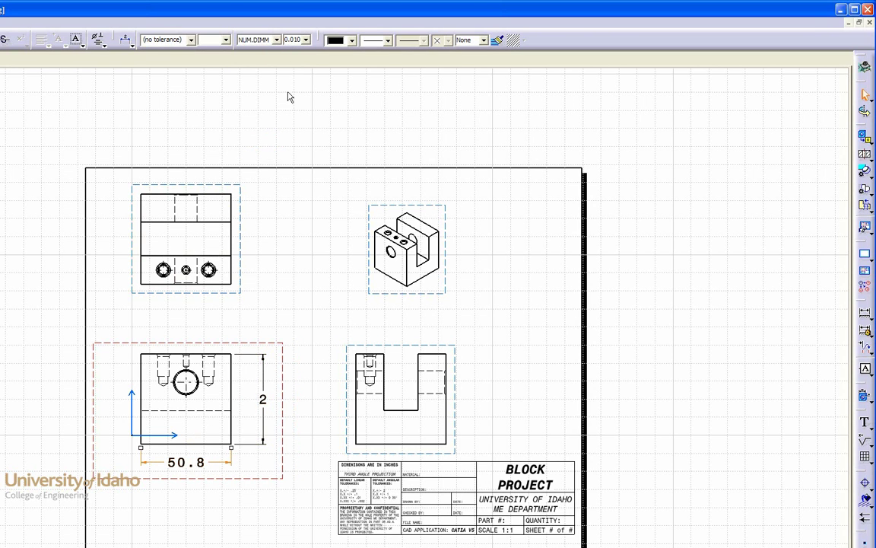
click(276, 40)
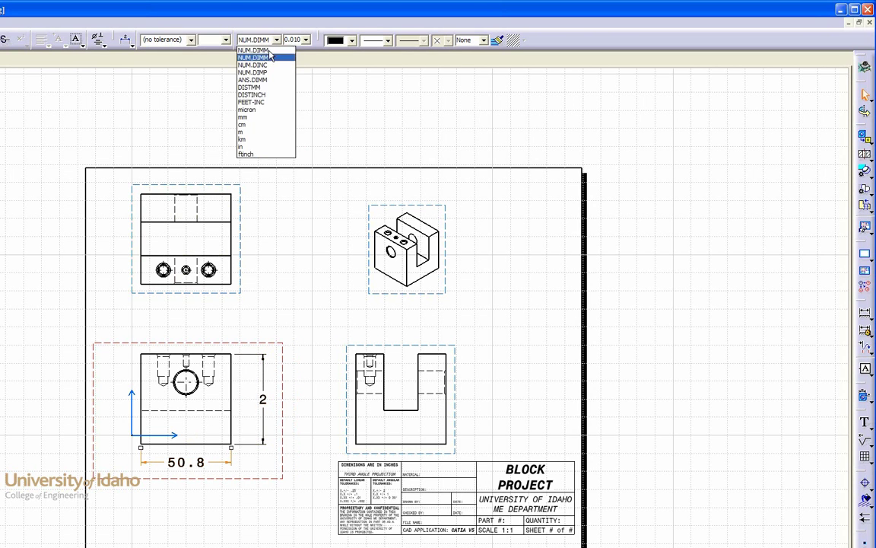
click(247, 147)
click(289, 254)
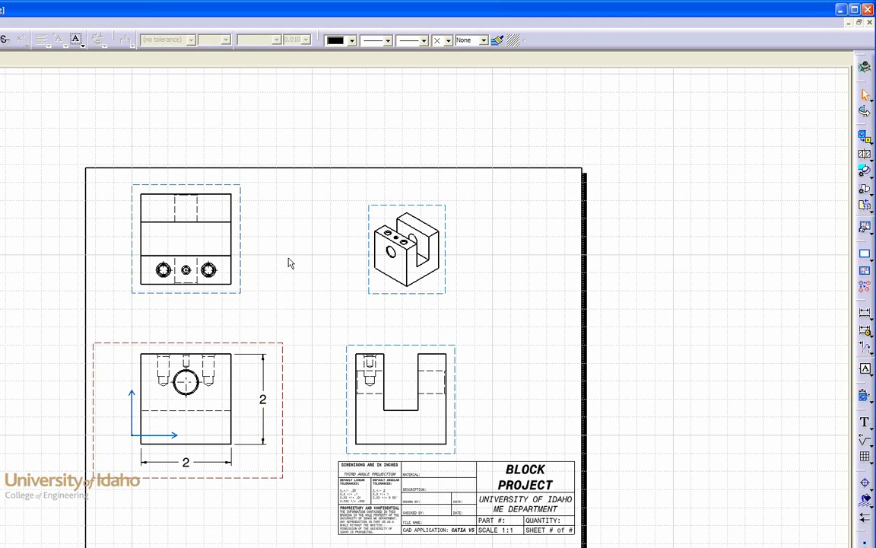
Step: Add a TOL_NUM2 tolerance of ±0.03 to the front view's height dimension
click(262, 397)
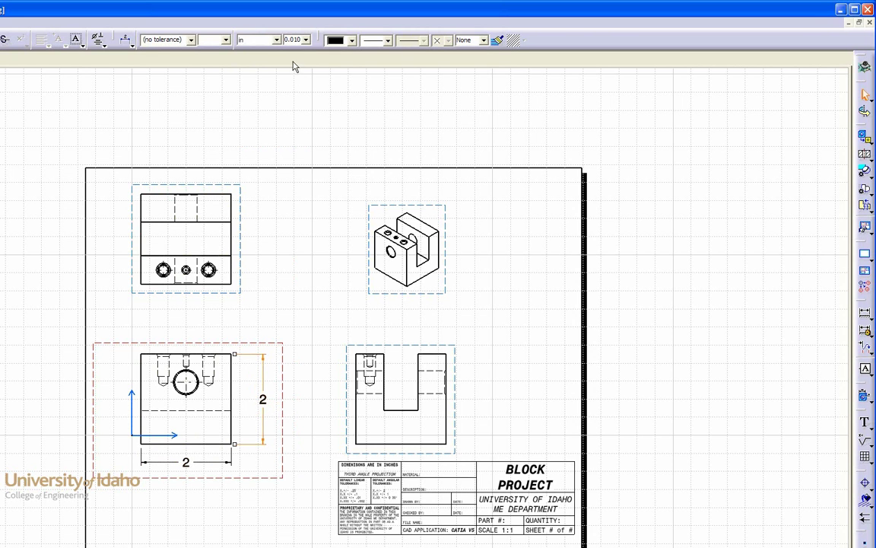
click(190, 40)
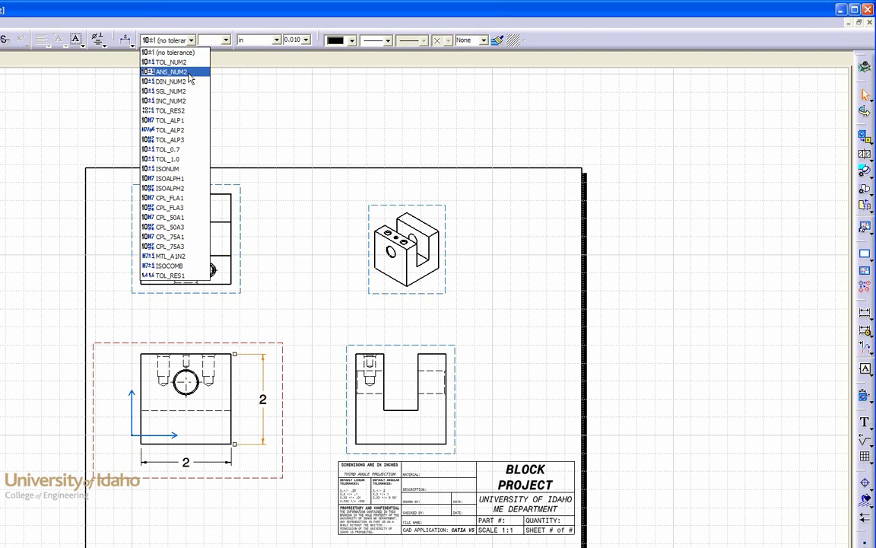
click(172, 62)
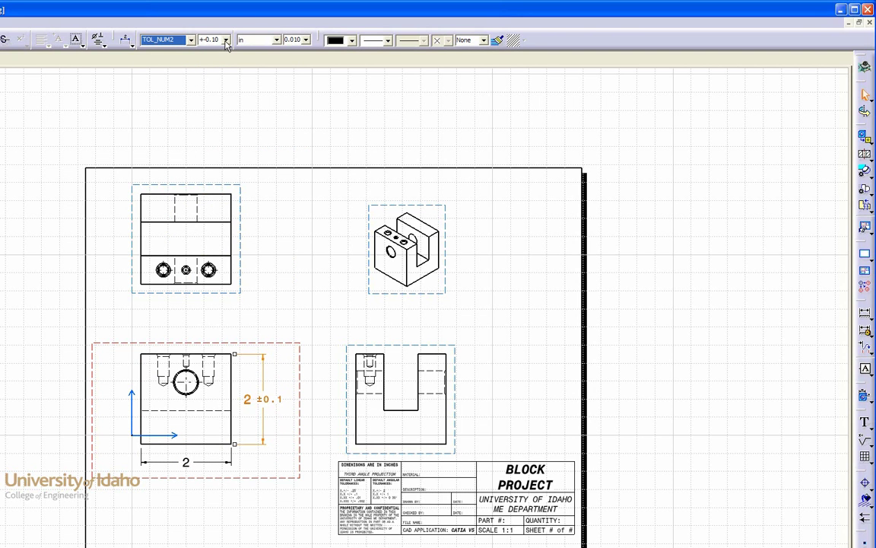
click(226, 40)
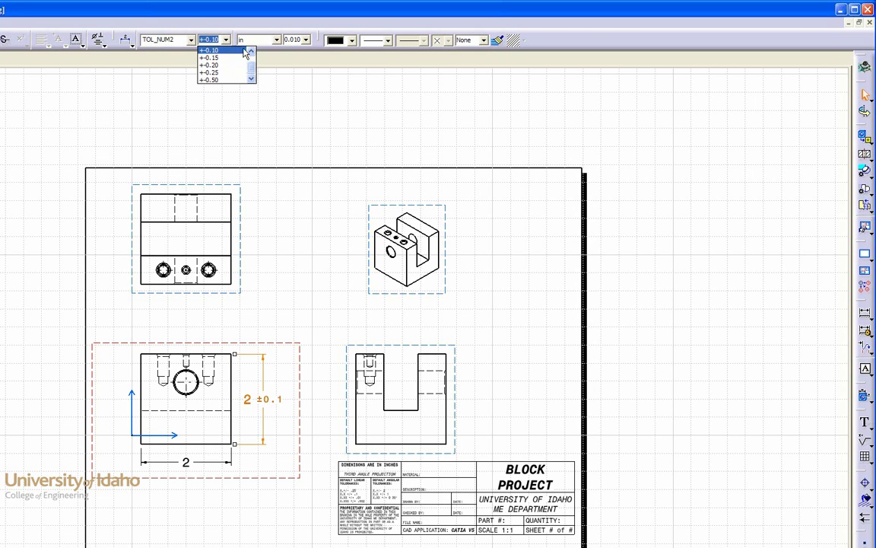
click(249, 51)
click(242, 50)
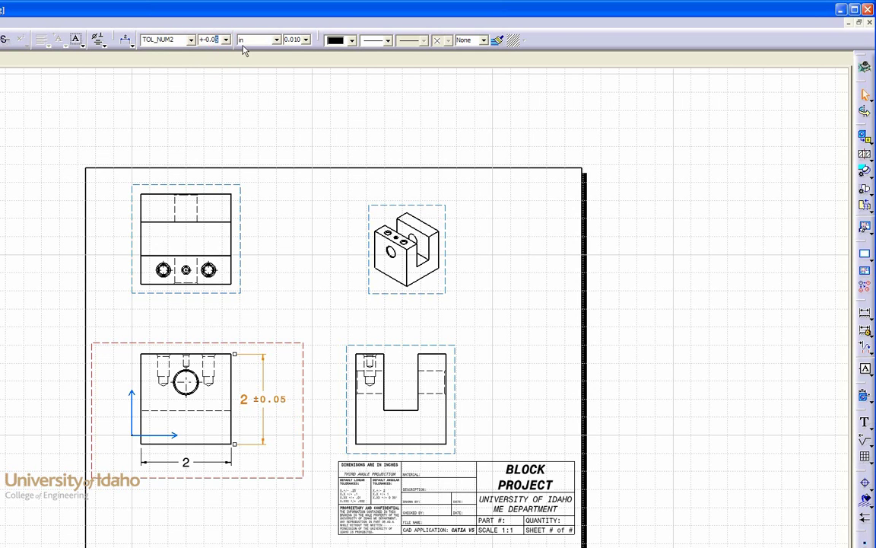
text(3)
key(Return)
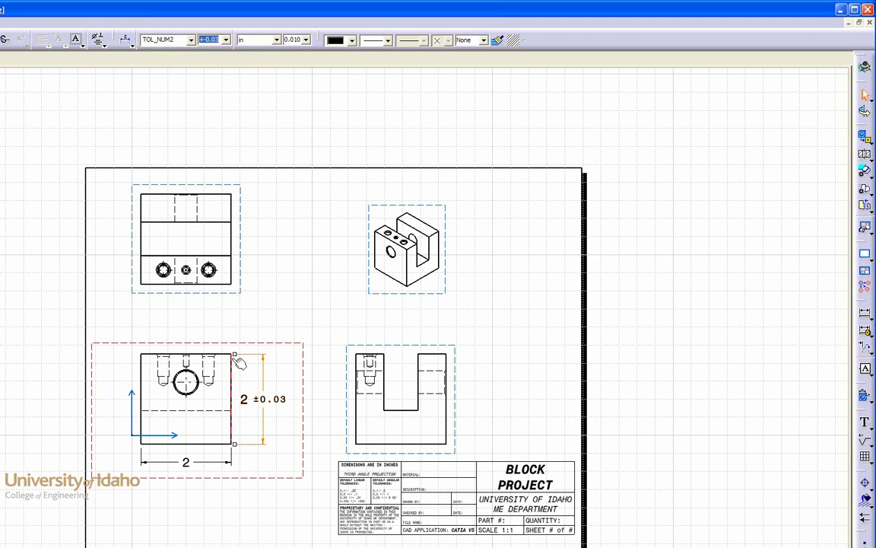
Step: Flip the height dimension's arrows outside the extension lines and back inside
click(238, 362)
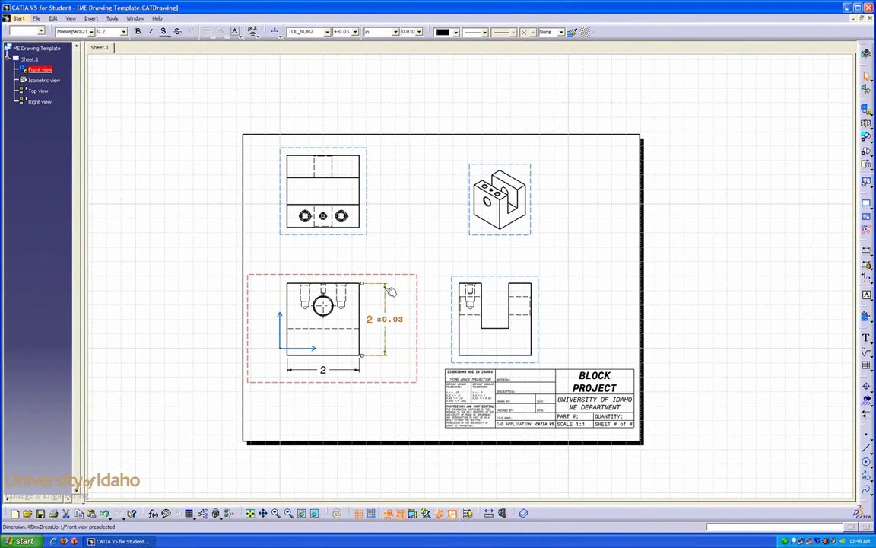
click(390, 290)
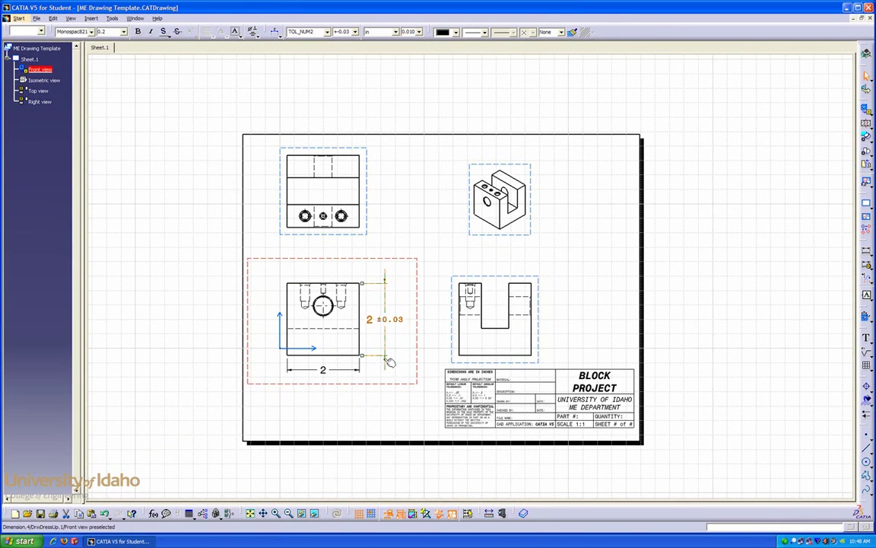
click(388, 362)
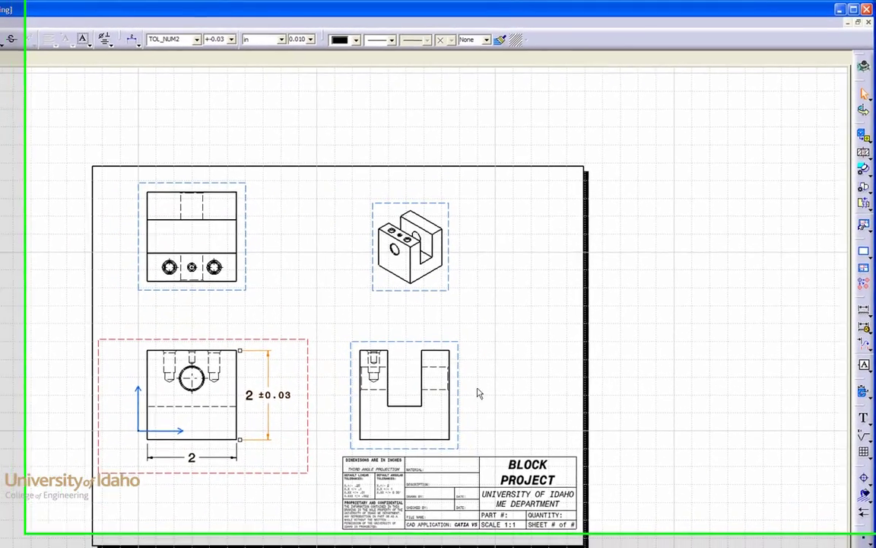
Step: Add a diameter dimension to the large hole in the front view, place it above the block and set its unit to inches
click(870, 315)
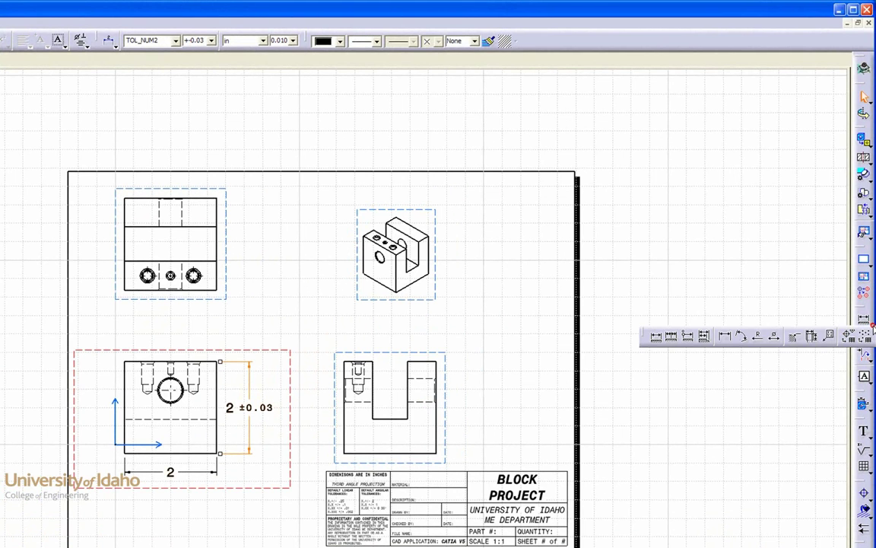
click(774, 337)
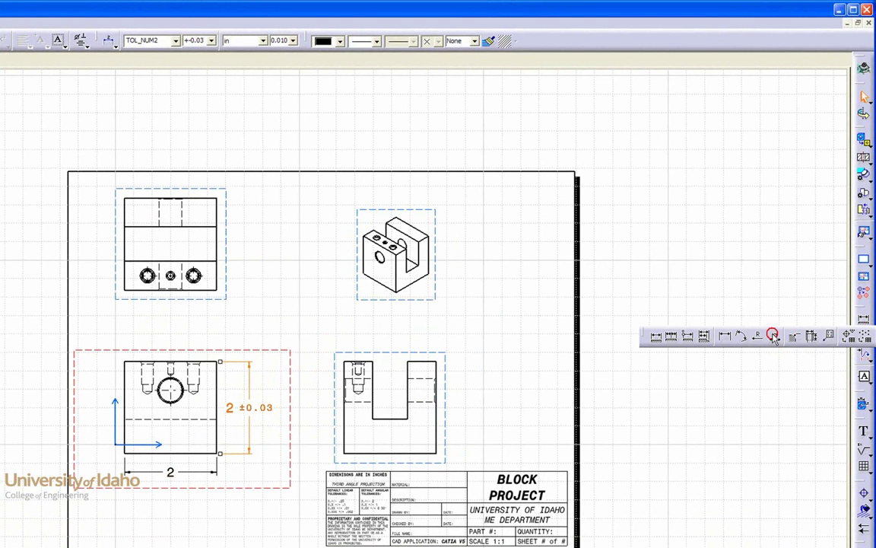
click(183, 402)
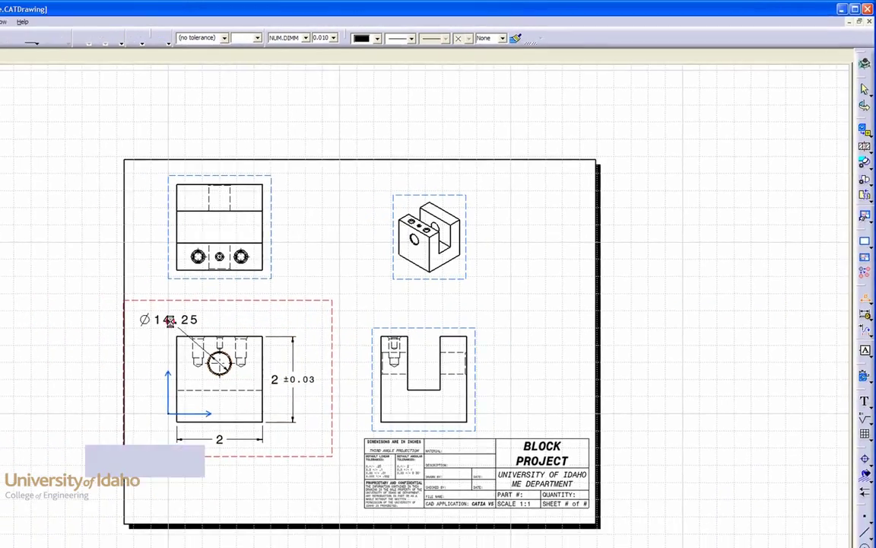
click(169, 320)
click(296, 38)
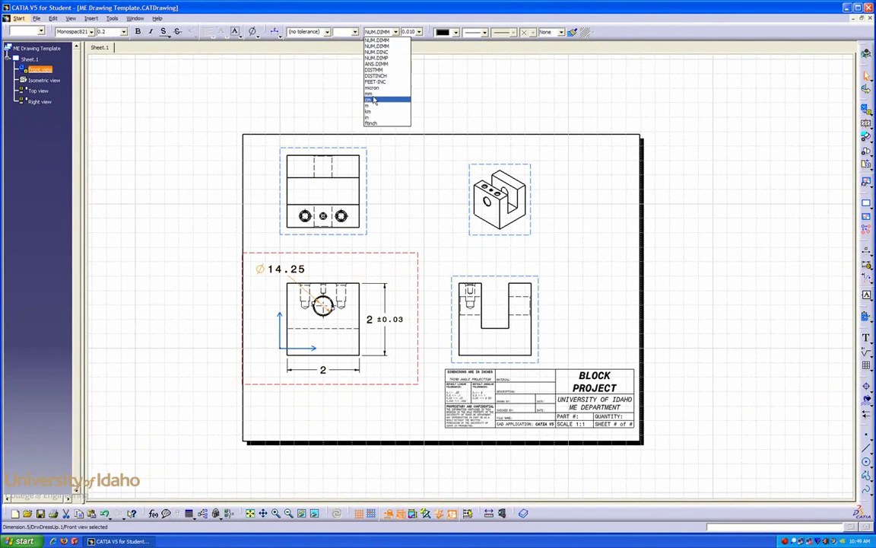
click(370, 117)
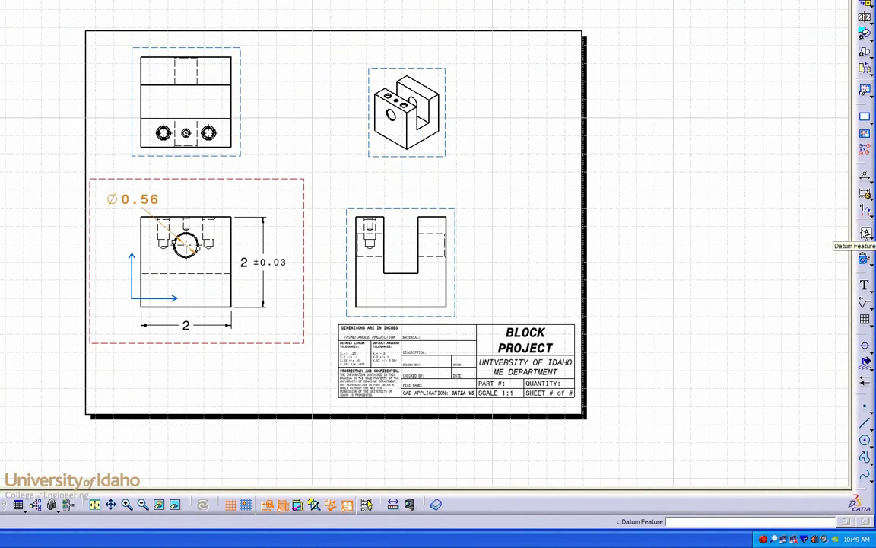
Step: Attach datum feature A to the slot's left wall in the right view, placing the label above the block
click(866, 234)
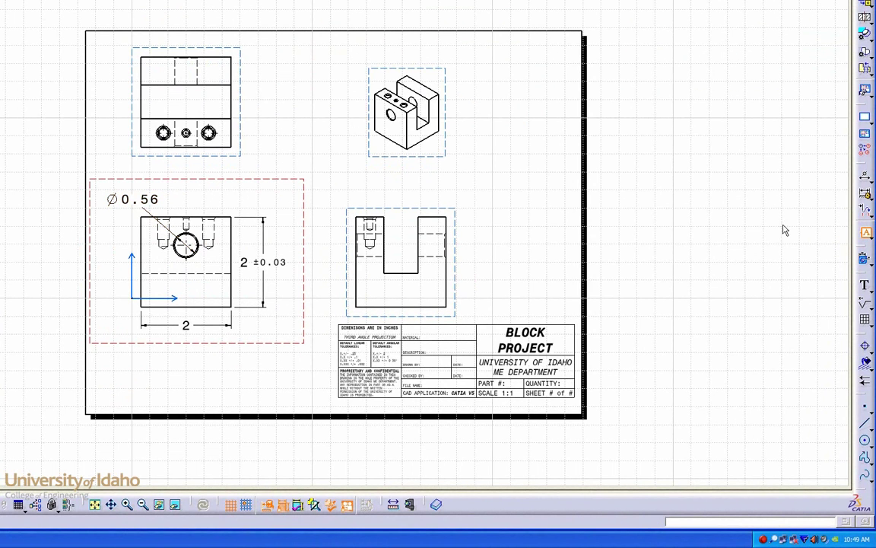
click(391, 229)
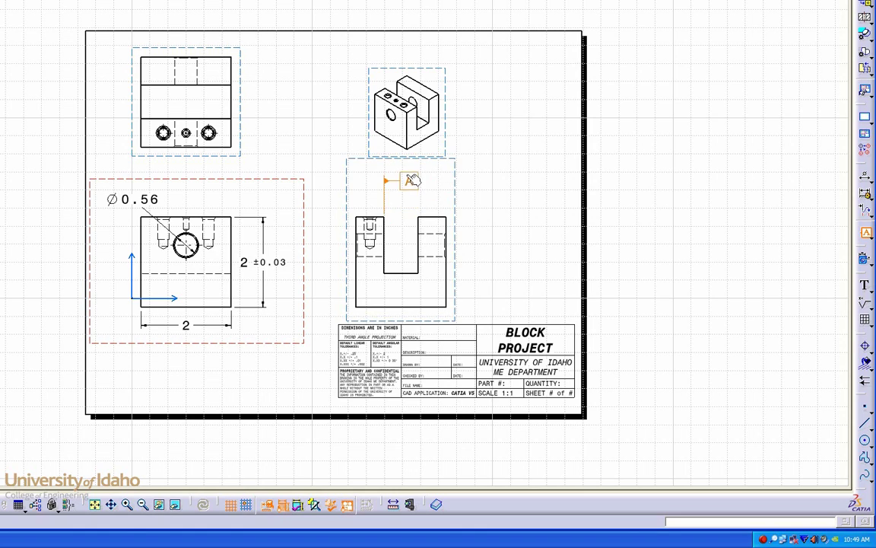
click(412, 180)
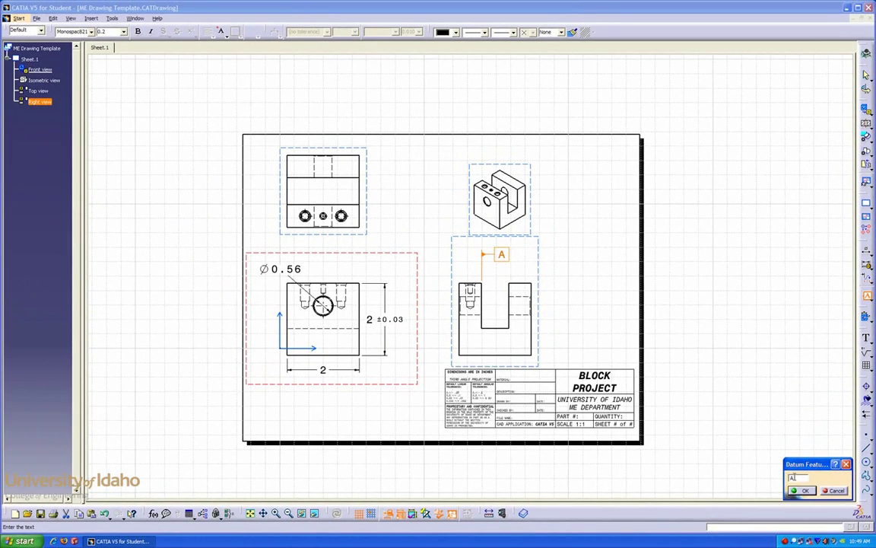
click(802, 491)
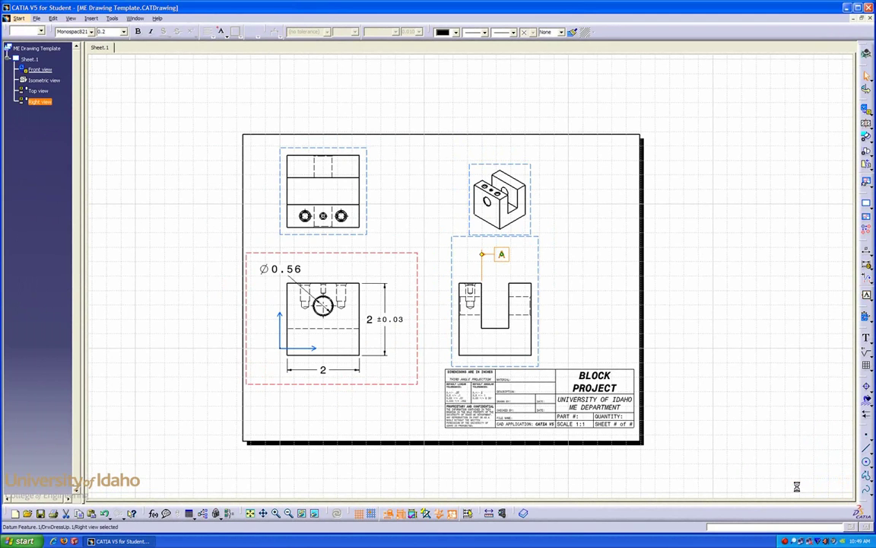
click(767, 451)
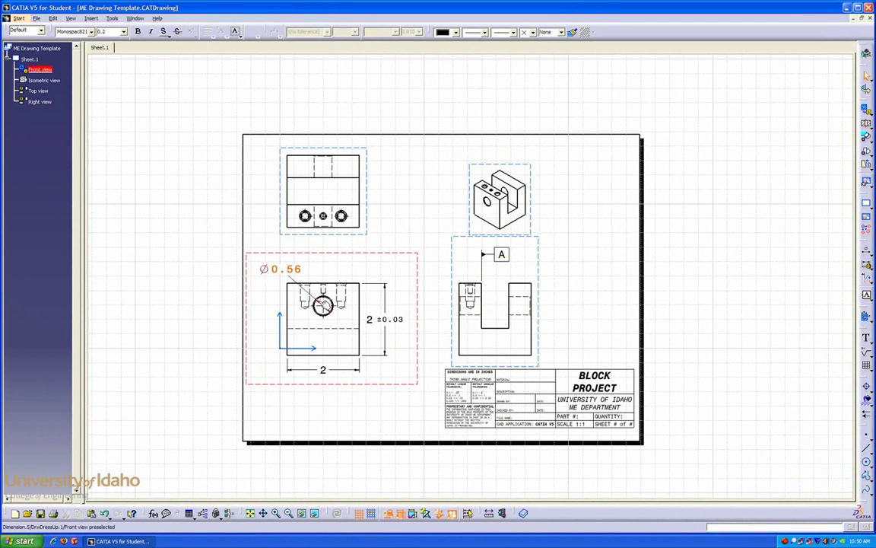
Step: Turn off the second arrow symbol on the large hole's diameter dimension and reposition its value above the front view's block
right_click(323, 305)
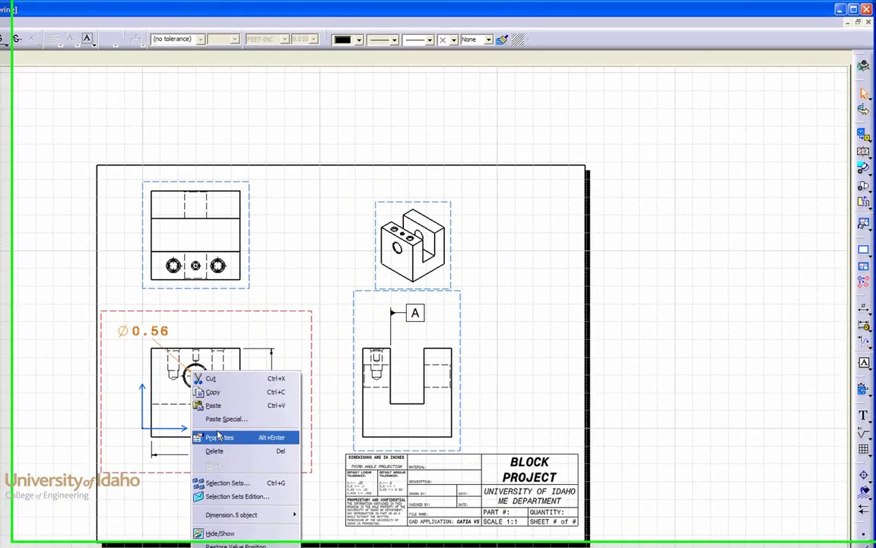
click(343, 356)
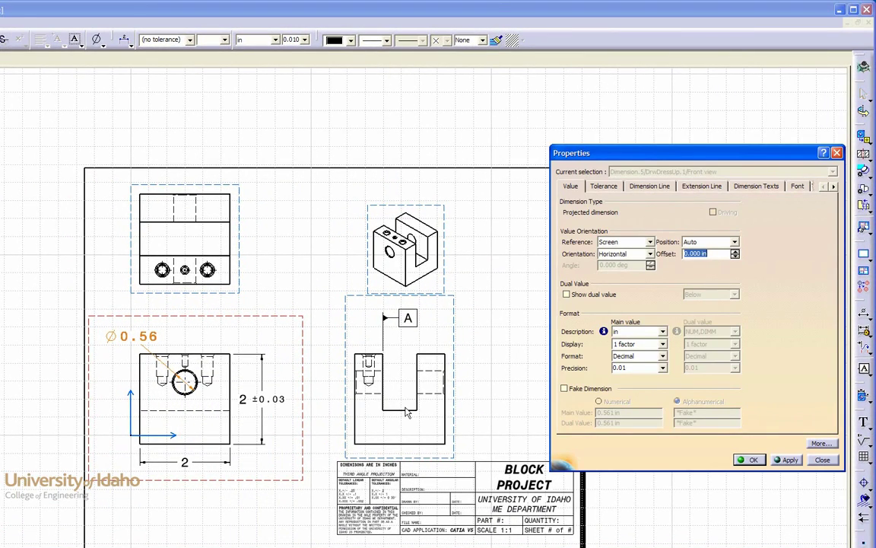
key(Return)
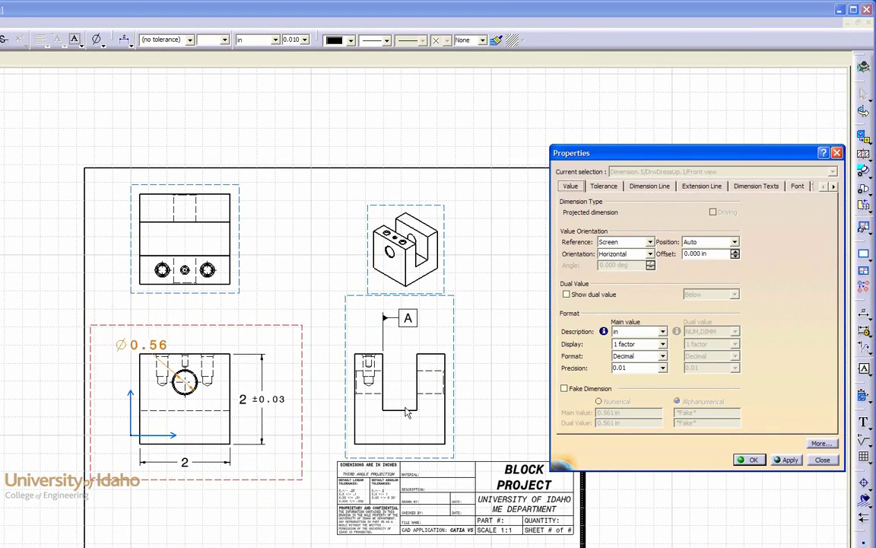
click(651, 187)
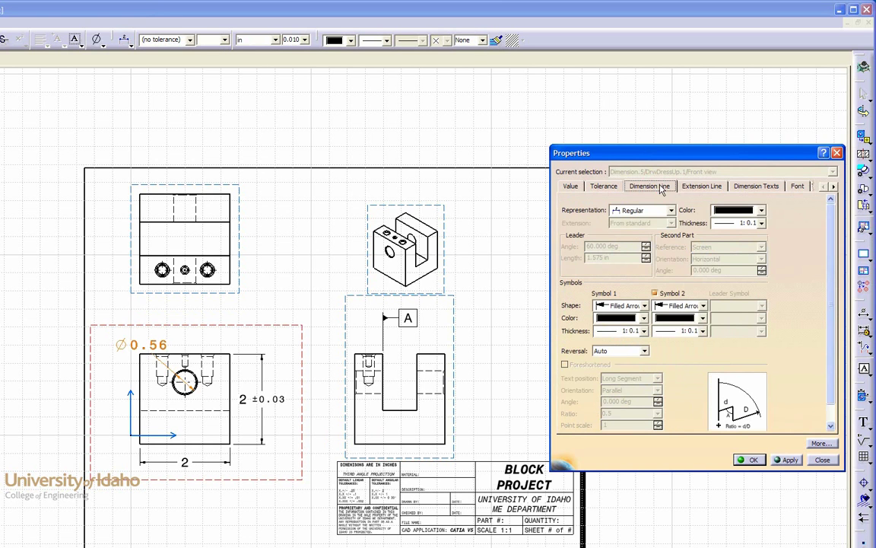
click(654, 293)
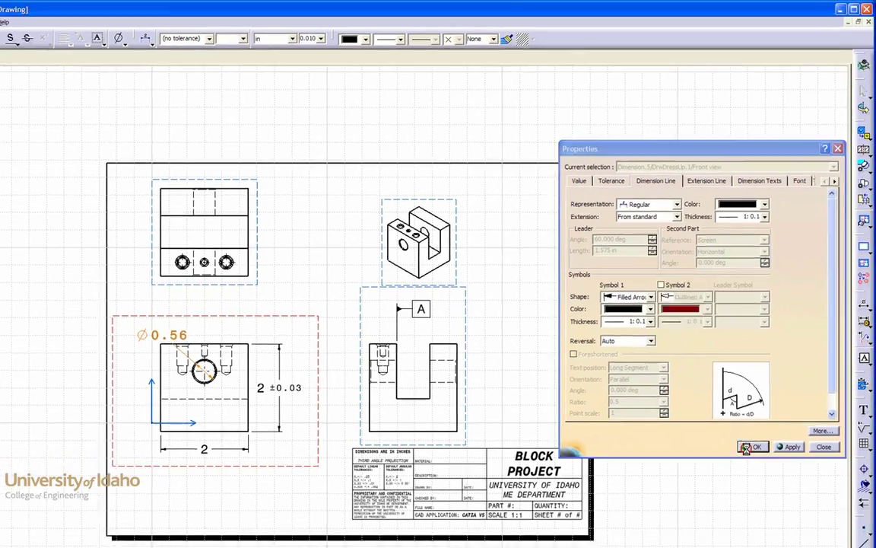
click(747, 447)
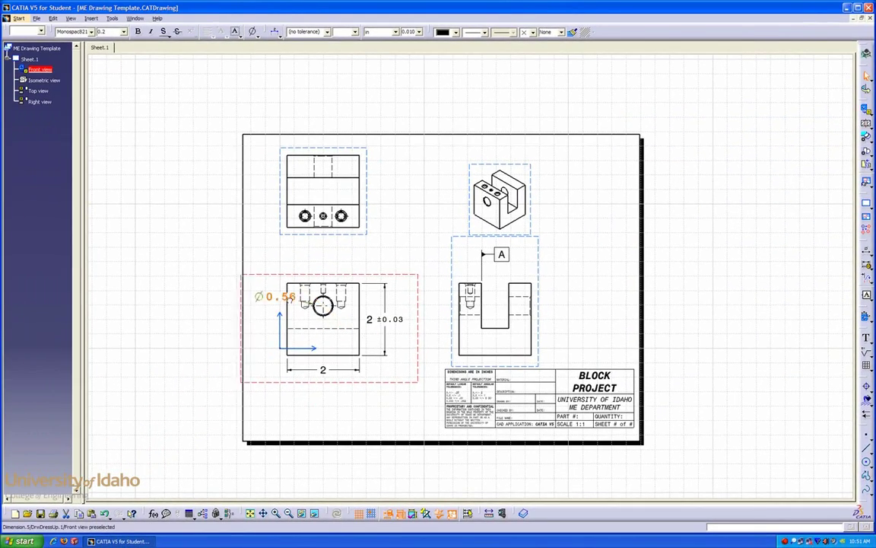
drag(290, 299, 302, 269)
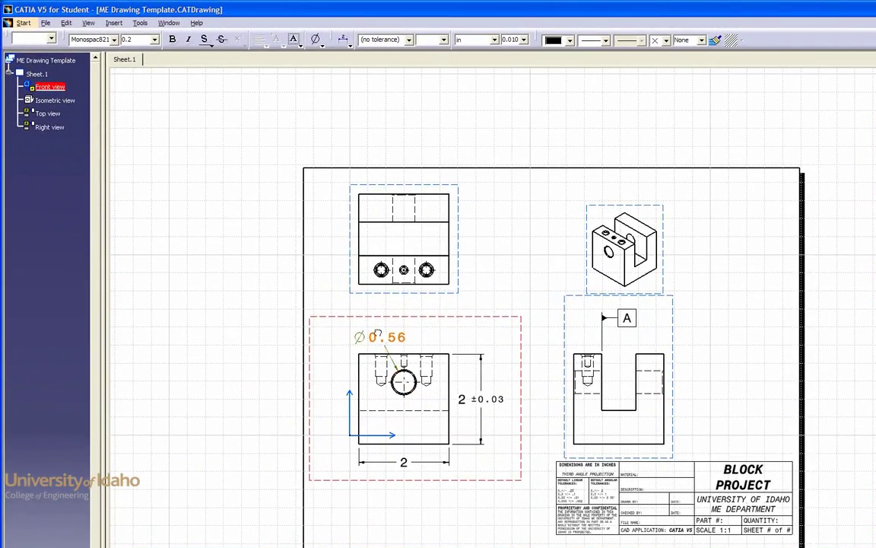
drag(378, 335, 385, 336)
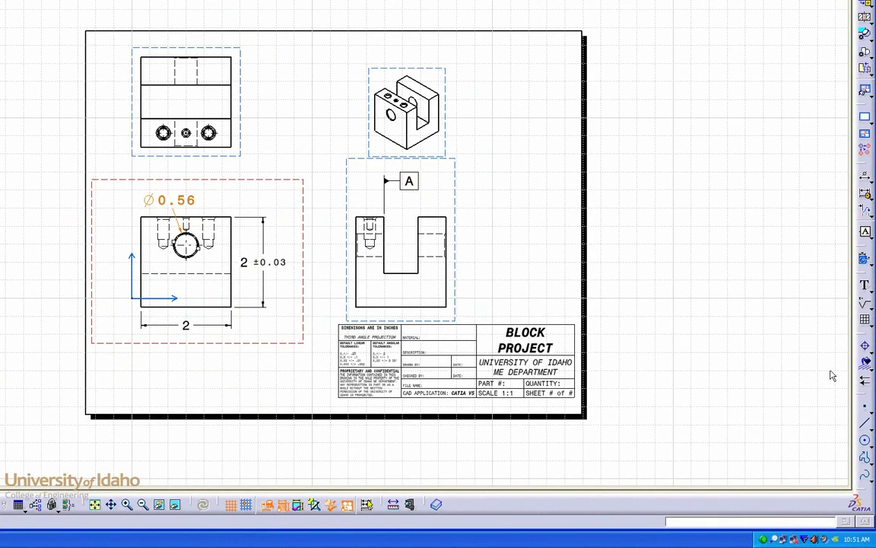
Step: Draw an arrow pointing to the rightmost countersunk hole in the top view and adjust both ends to shorten the leader
click(865, 379)
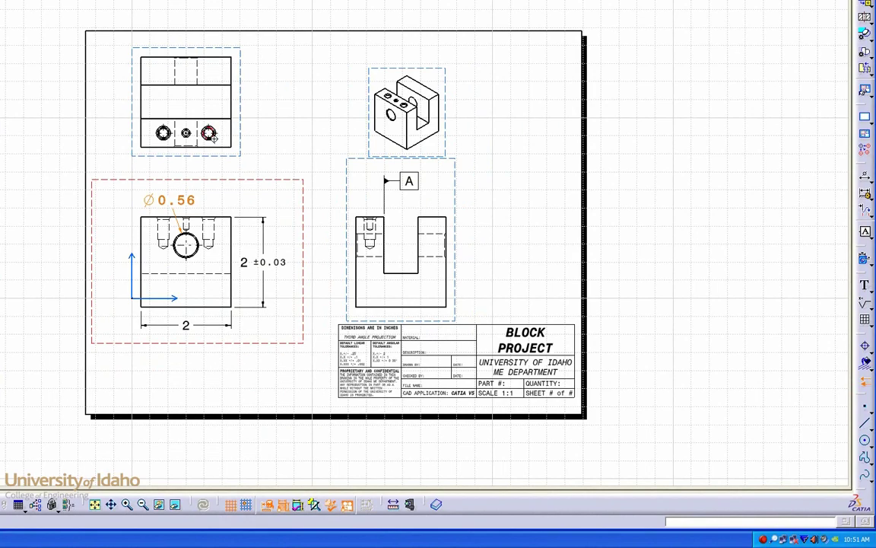
mouse_move(211, 136)
middle_down()
mouse_move(216, 85)
mouse_move(419, 221)
mouse_move(310, 234)
middle_up()
click(268, 227)
scroll(352, 198, up, 3)
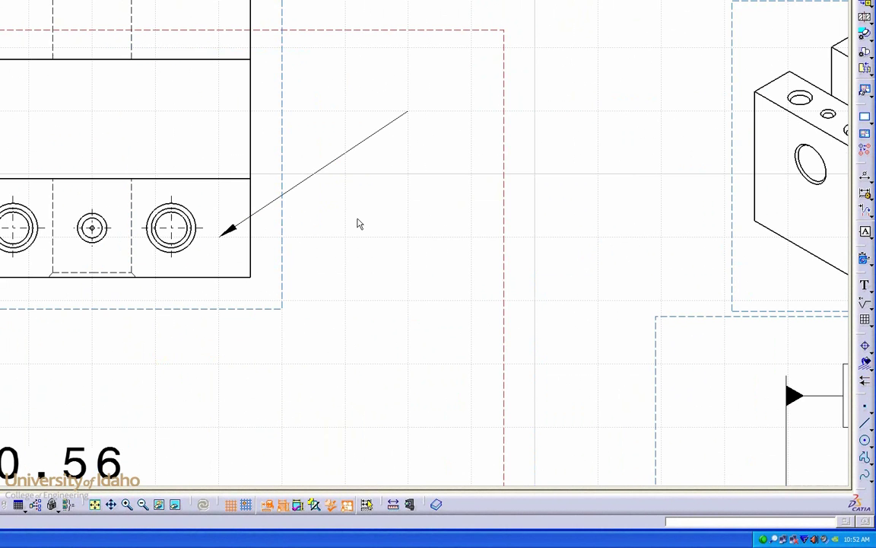
click(346, 155)
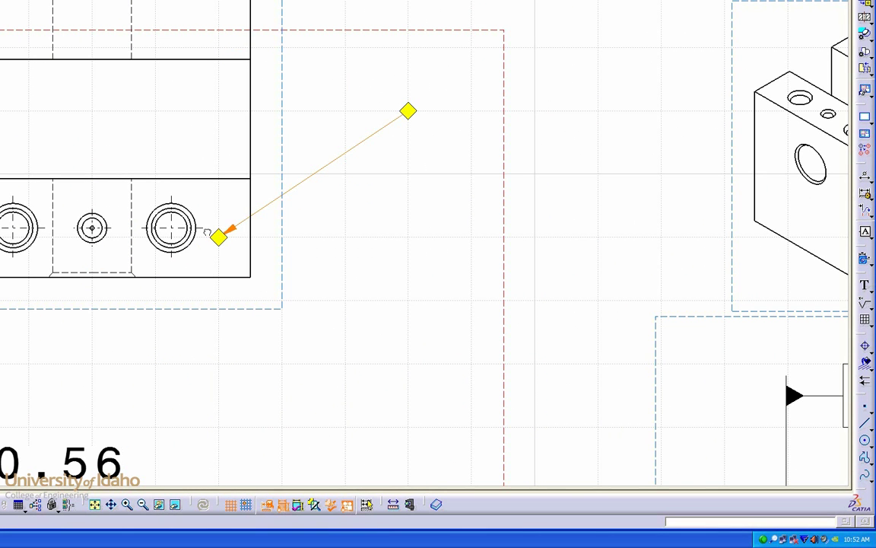
drag(218, 237, 191, 225)
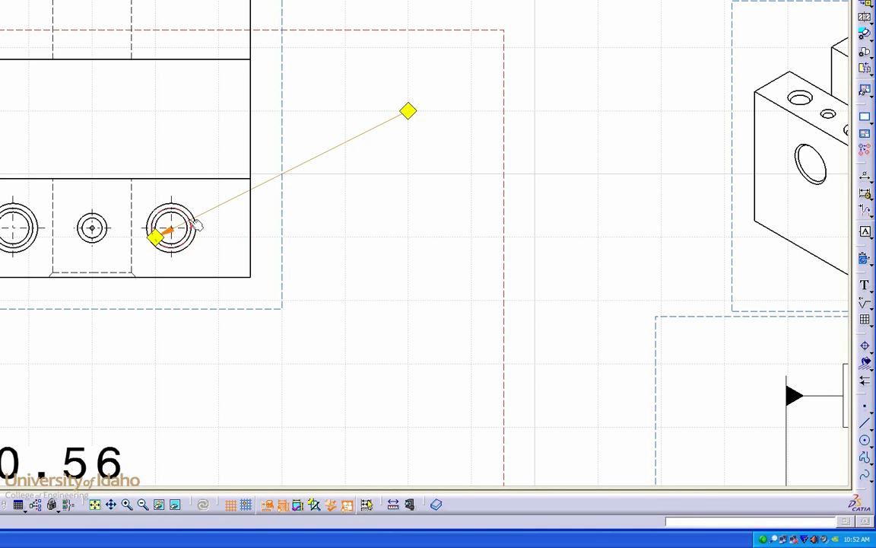
drag(395, 125, 354, 163)
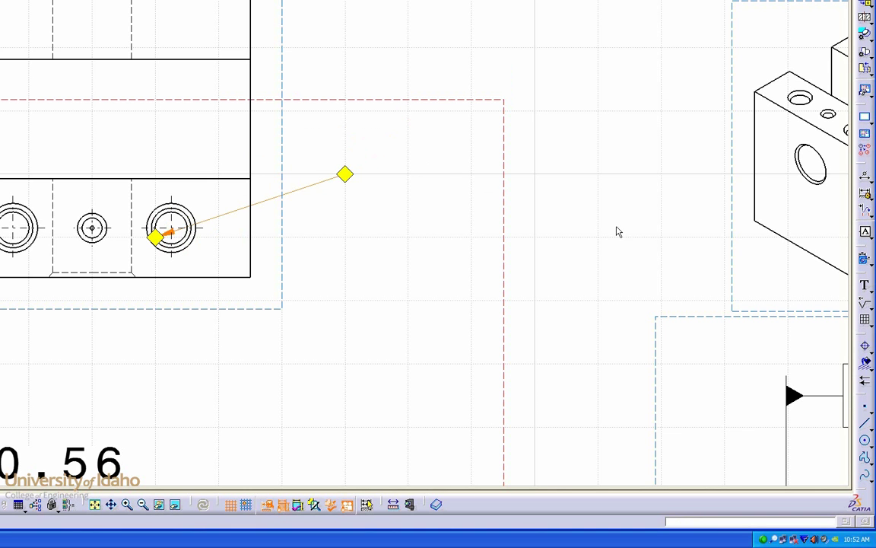
Step: Add a text note beside the top view with the diameter symbol and .20, followed by the depth symbol and .15
click(866, 288)
click(308, 50)
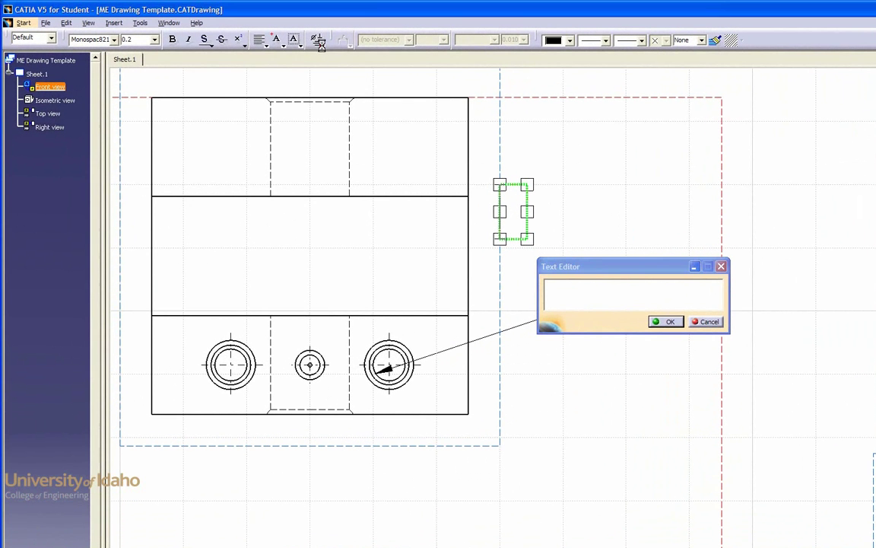
click(258, 34)
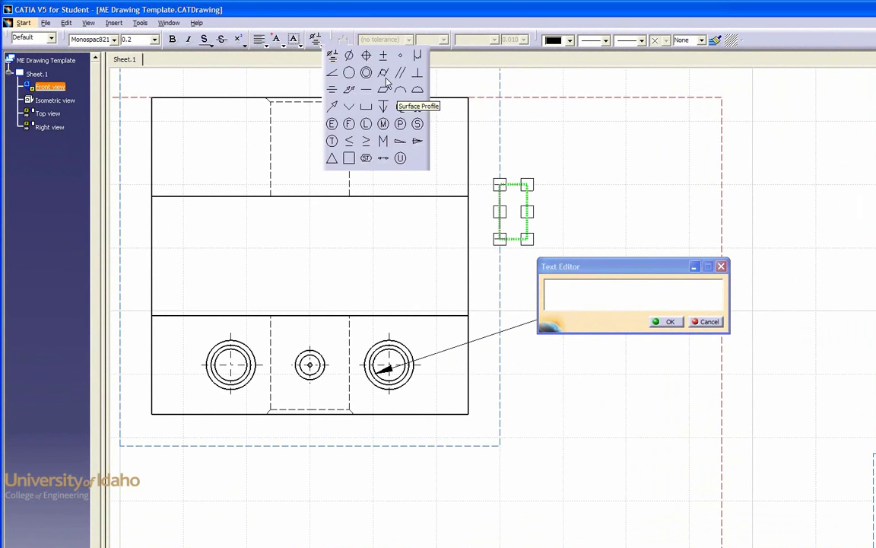
click(350, 57)
text(.20)
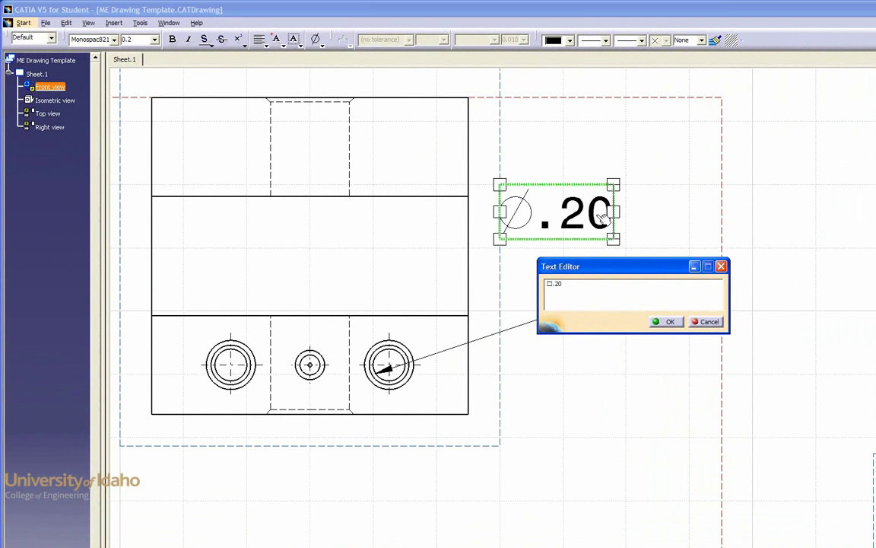
click(315, 38)
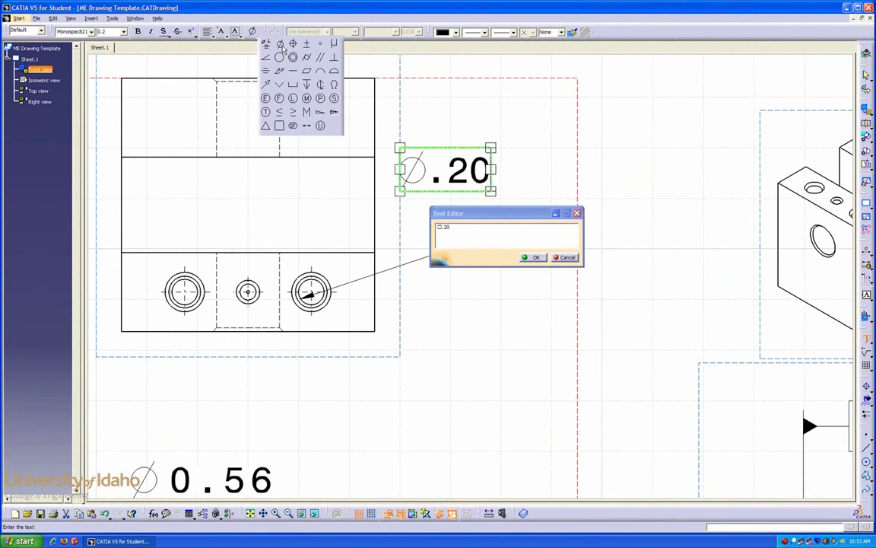
click(307, 84)
text(.)
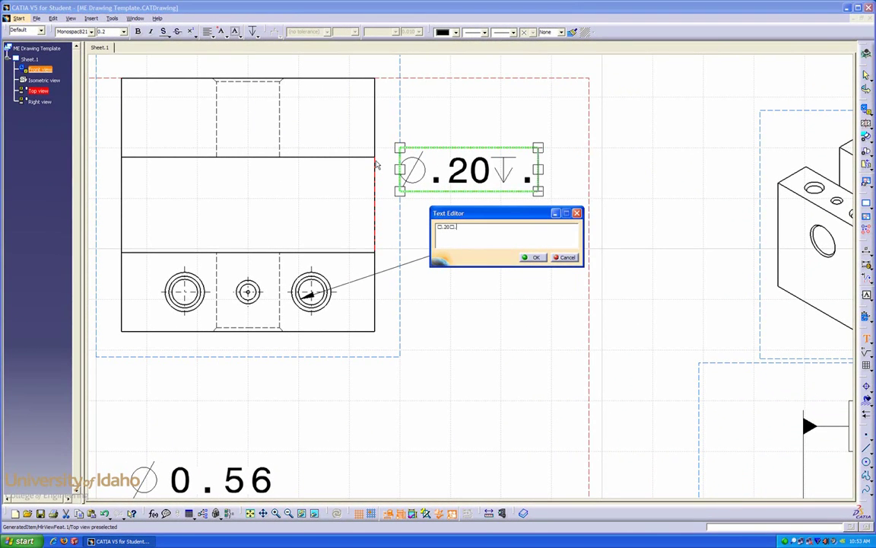
text(15)
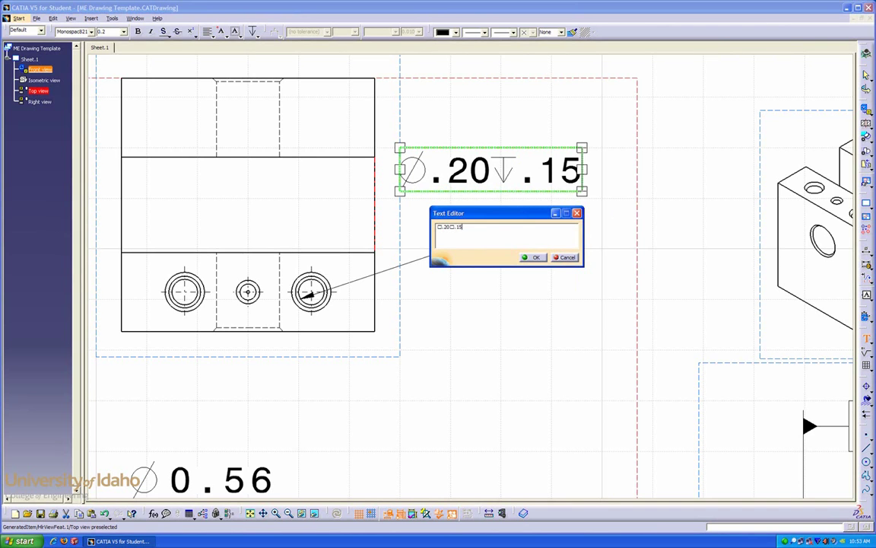
Step: Add a second line to the hole note with the countersink and diameter symbols and .31x82°, and finish the text
key(Return)
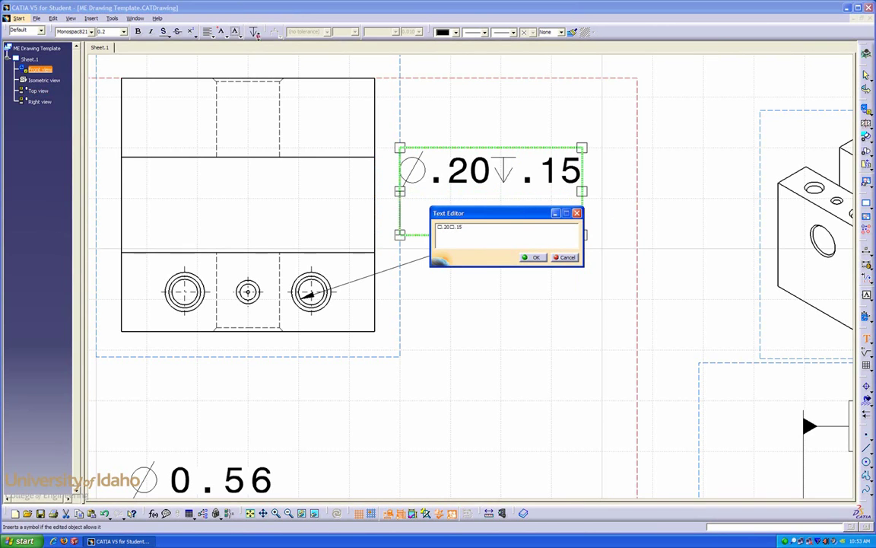
click(255, 33)
click(280, 86)
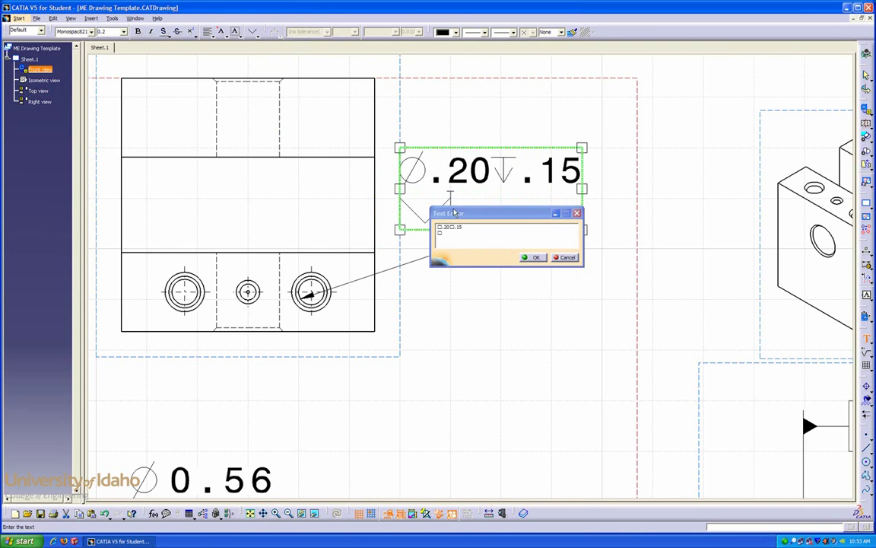
click(254, 33)
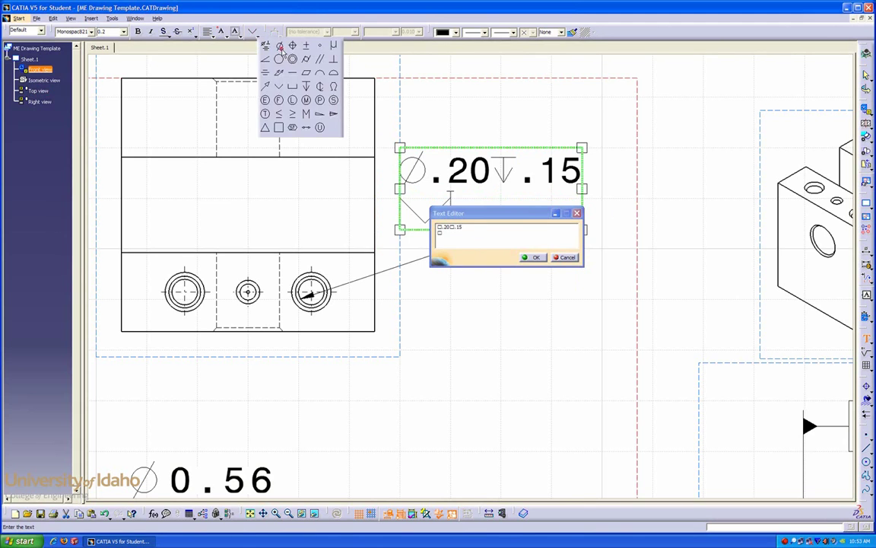
click(280, 47)
text(.31)
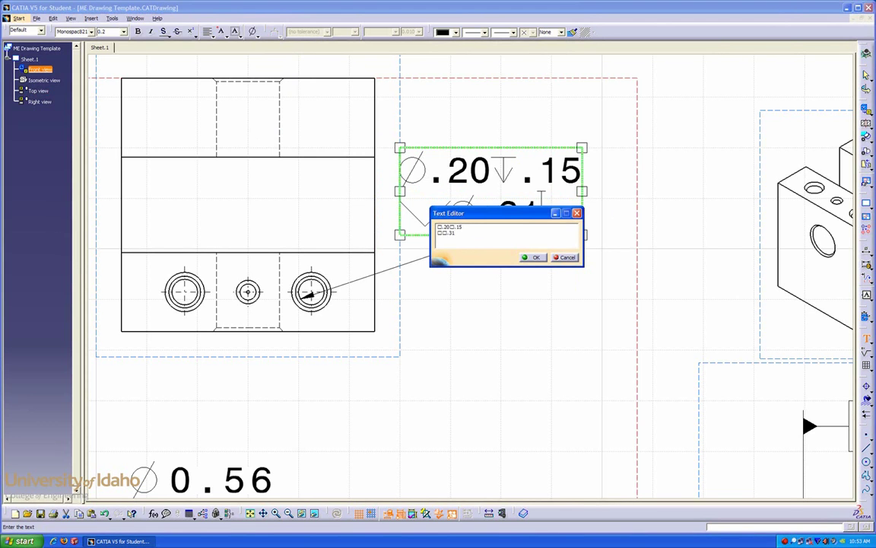
text(x8)
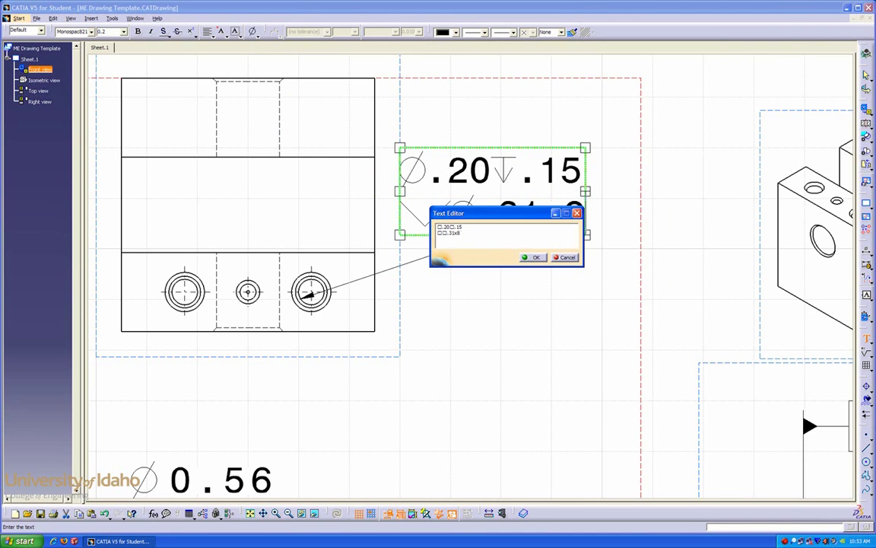
text(2)
click(252, 31)
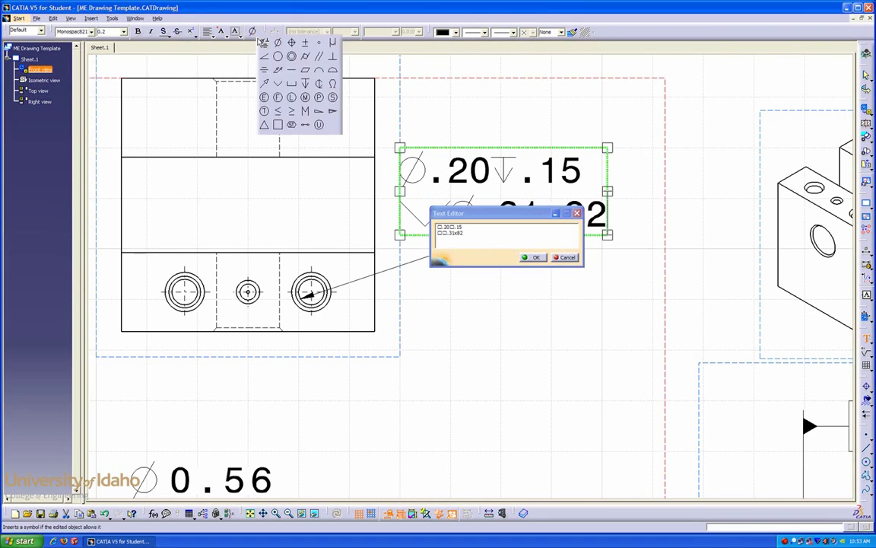
click(333, 72)
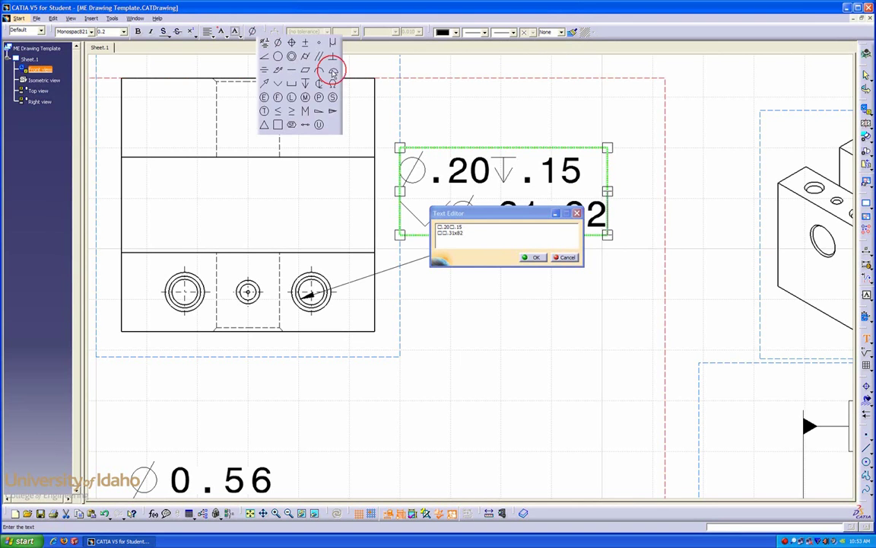
click(526, 256)
middle_drag(534, 263, 554, 337)
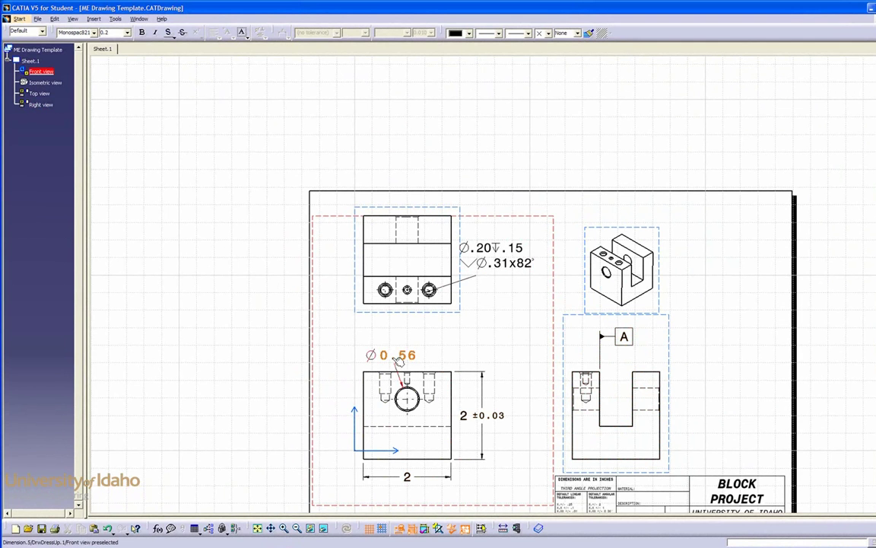
Step: Add the associated text 2X before the large hole's diameter value in the front view
right_click(399, 361)
click(415, 411)
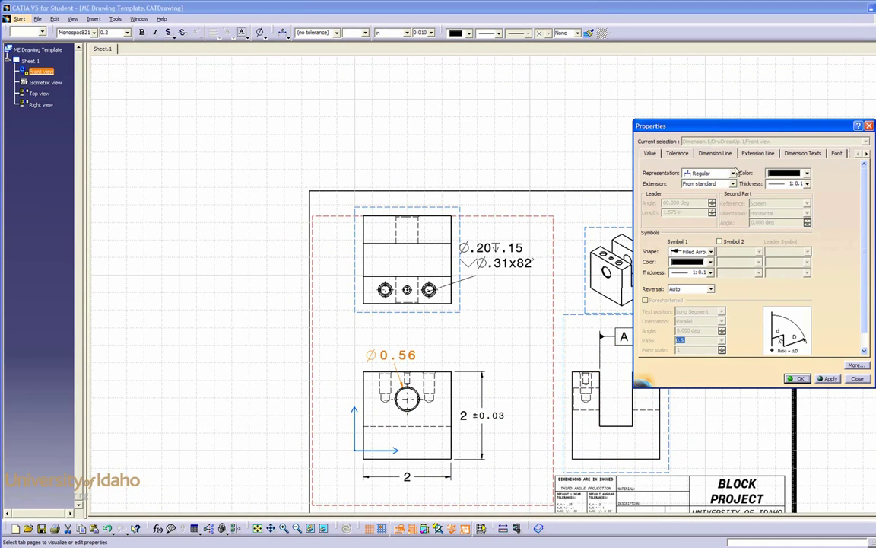
click(803, 153)
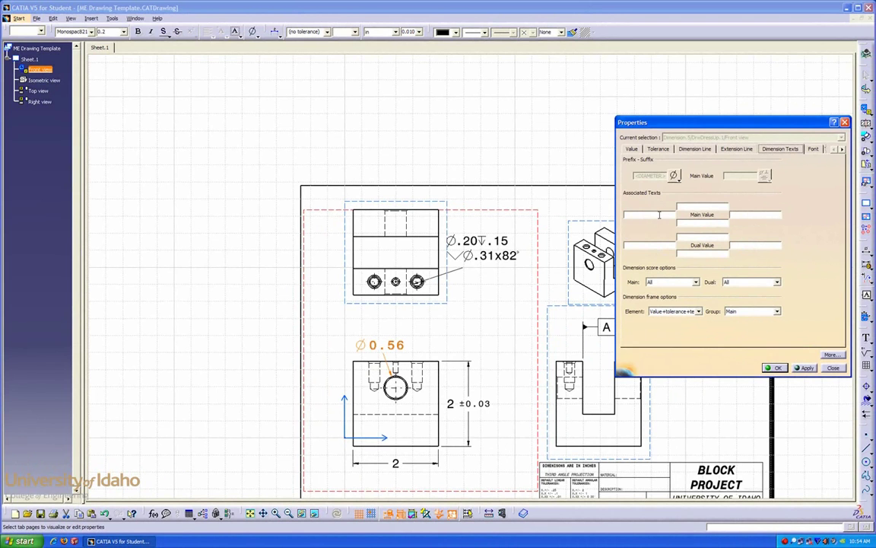
click(660, 216)
key(Return)
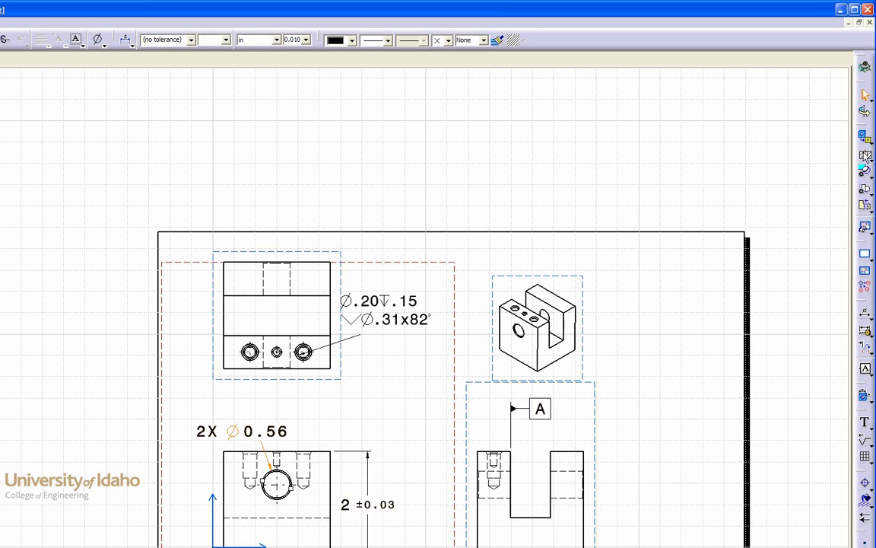
Step: Create a section view from a vertical cutting line through the small countersunk hole in the right view, placing it beside that view
click(776, 135)
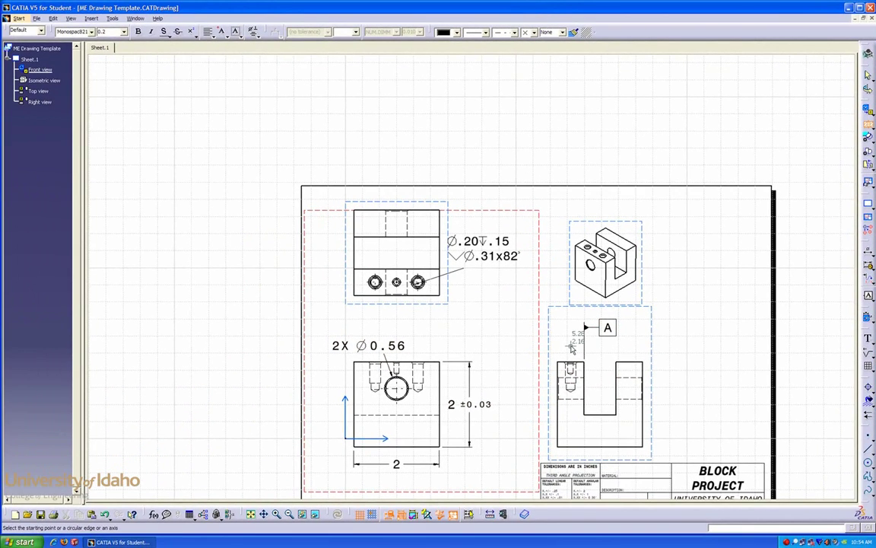
click(571, 348)
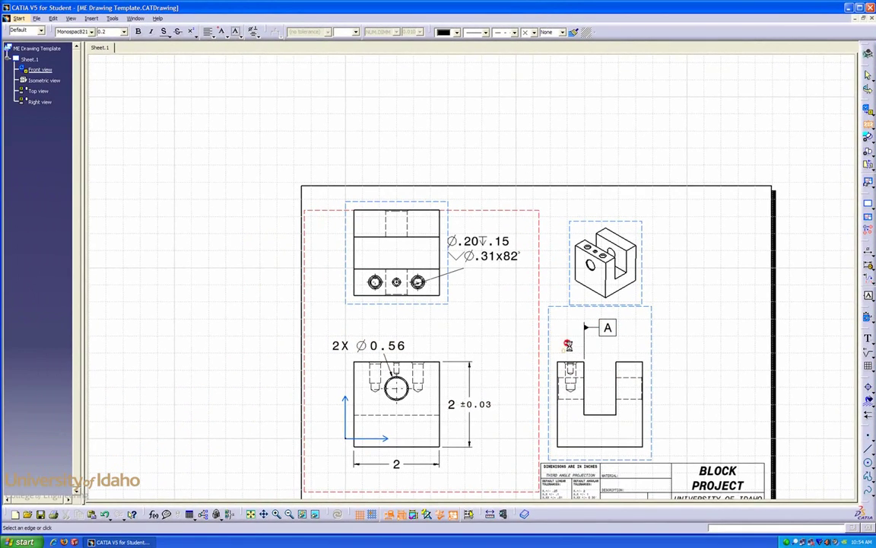
click(569, 451)
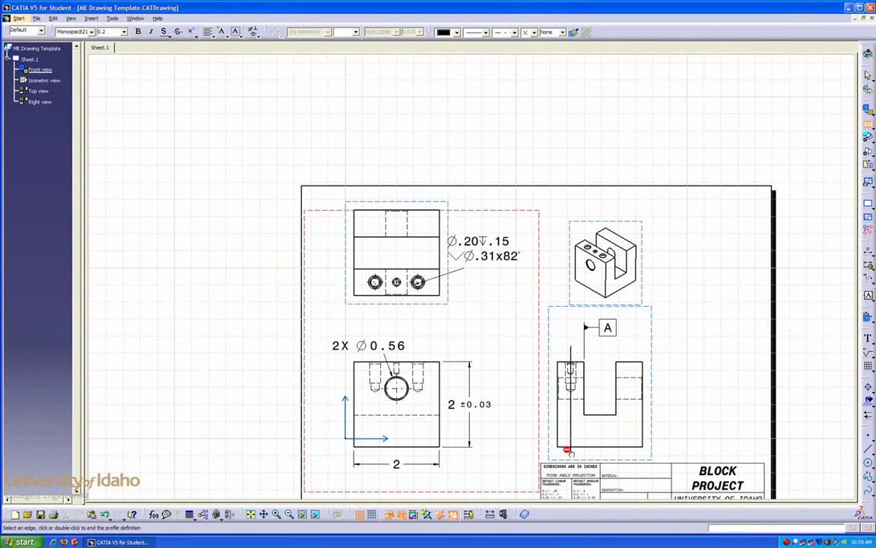
double_click(569, 451)
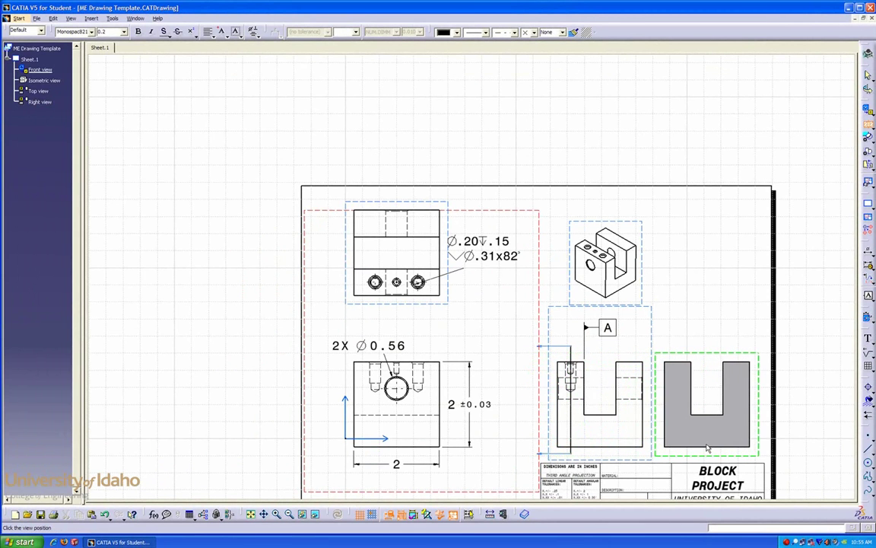
click(708, 449)
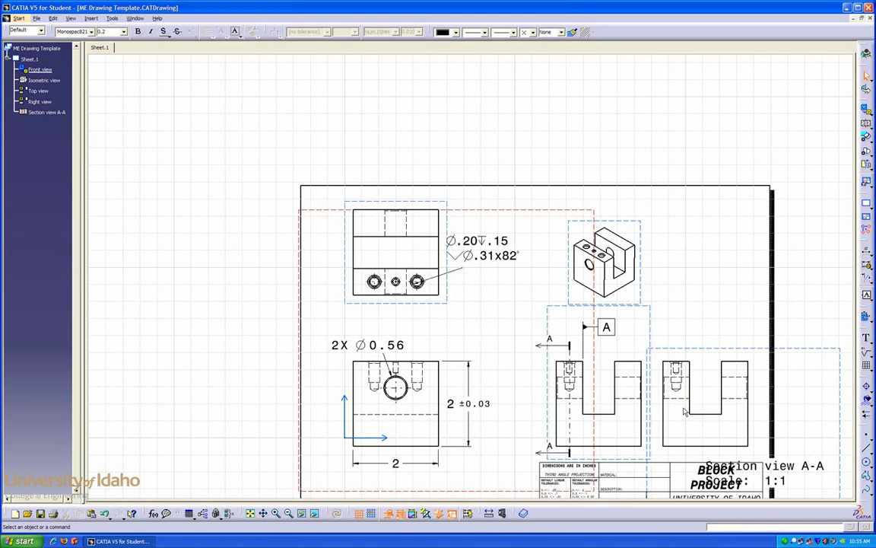
Step: Delete the section view A-A placed beside the right view
click(687, 348)
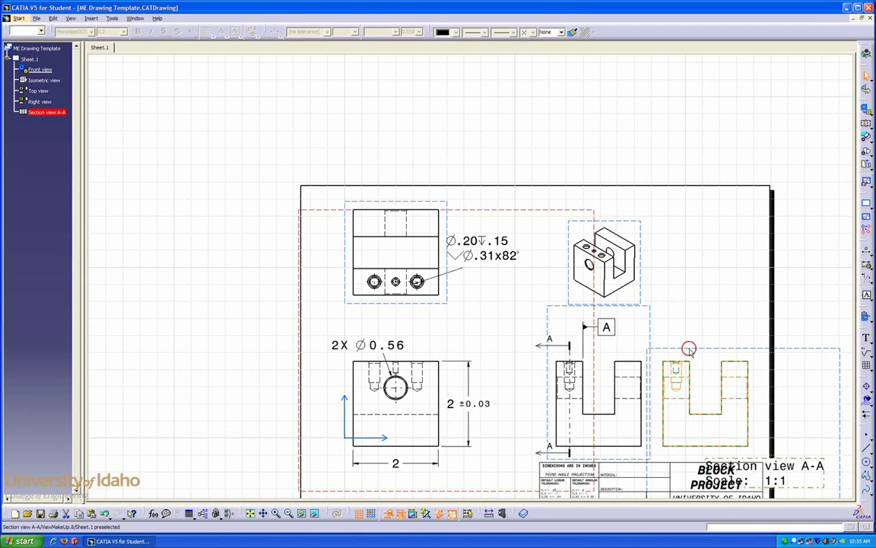
key(Delete)
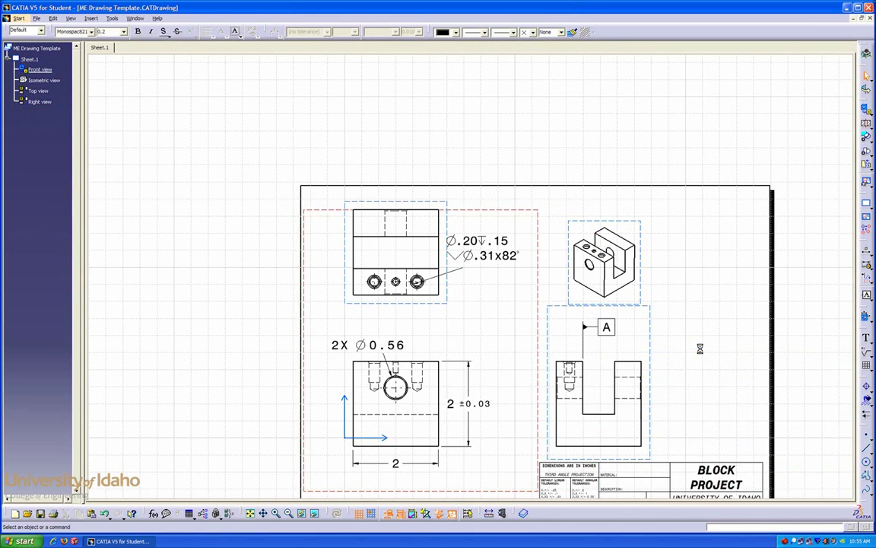
Step: Change the front view's long horizontal hidden line below the large hole to linetype 4 and thickness 3: 0.7000
right_click(433, 416)
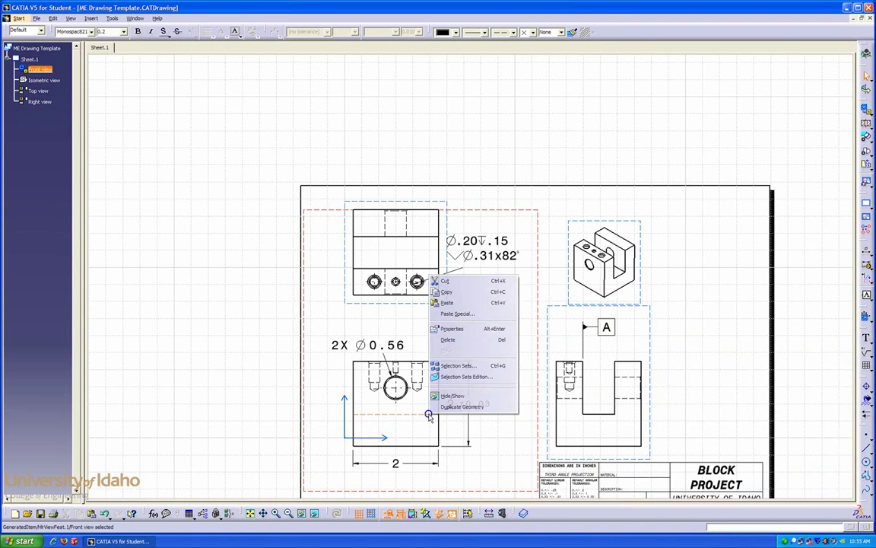
click(475, 328)
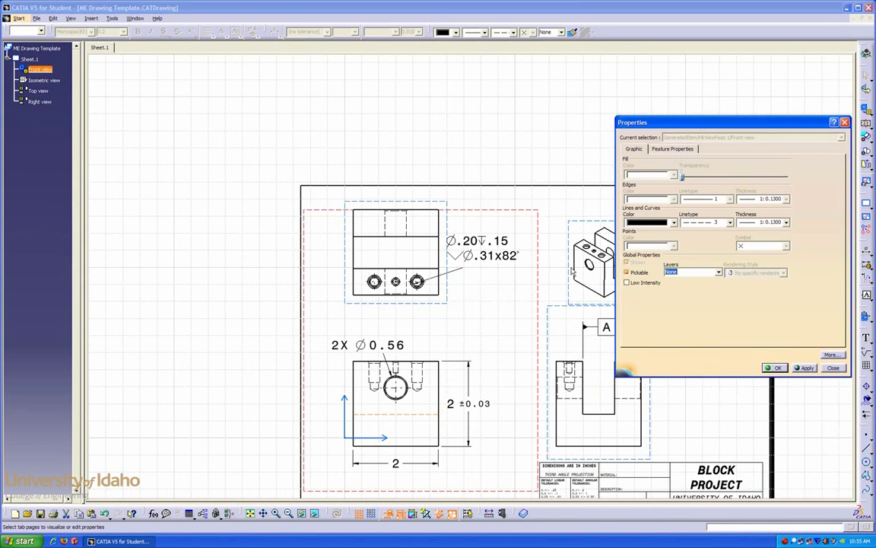
click(730, 222)
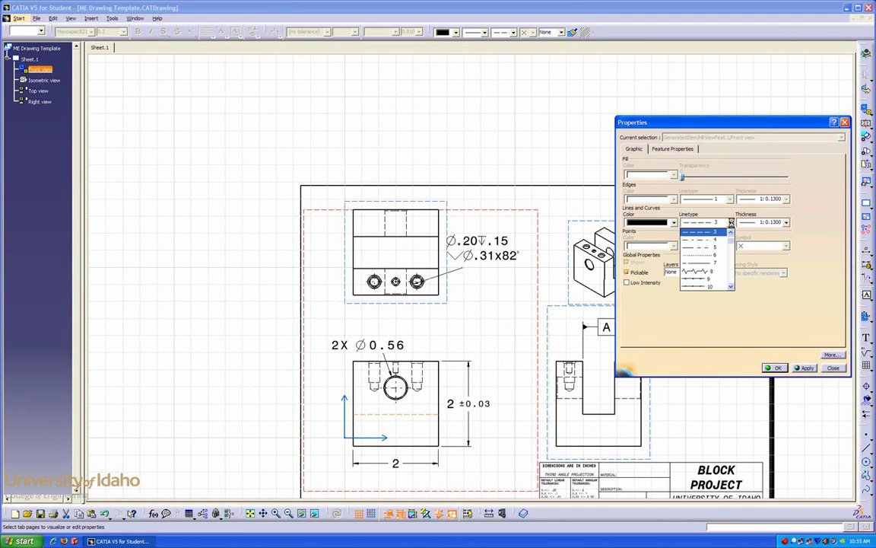
click(715, 235)
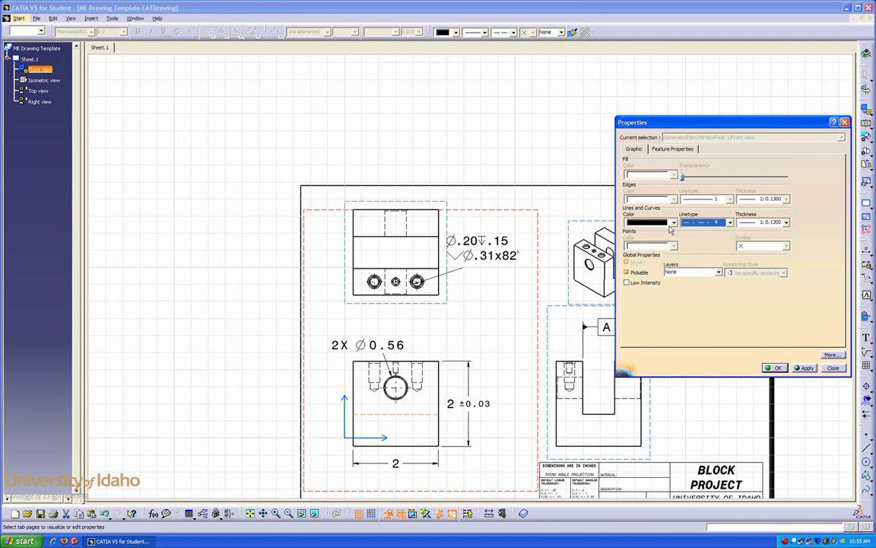
click(786, 222)
click(765, 249)
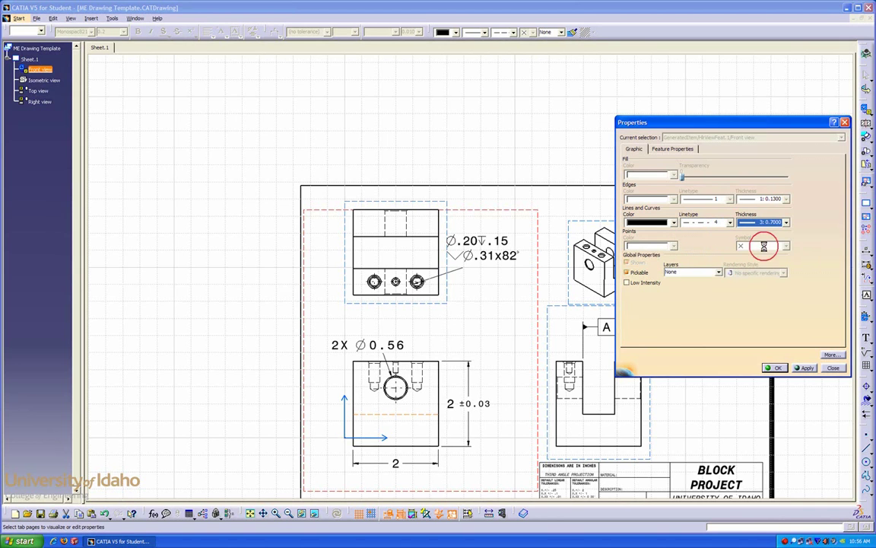
click(774, 368)
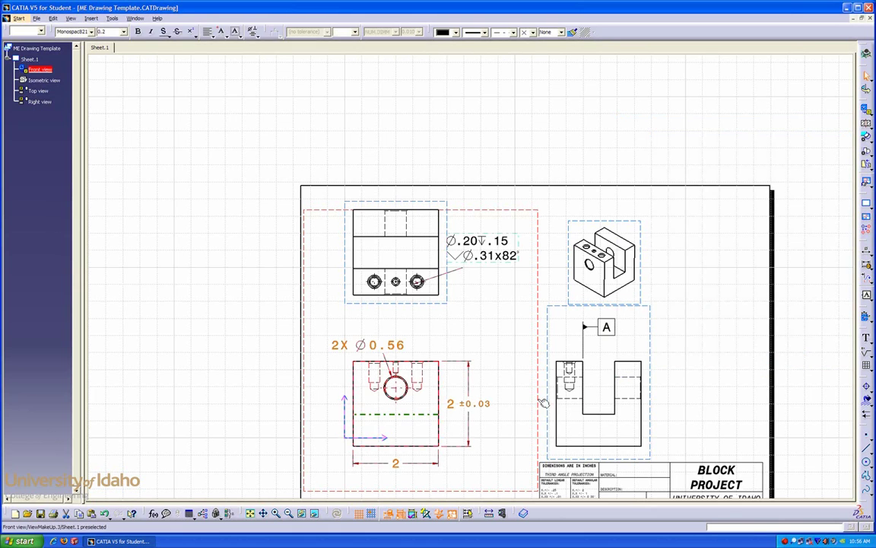